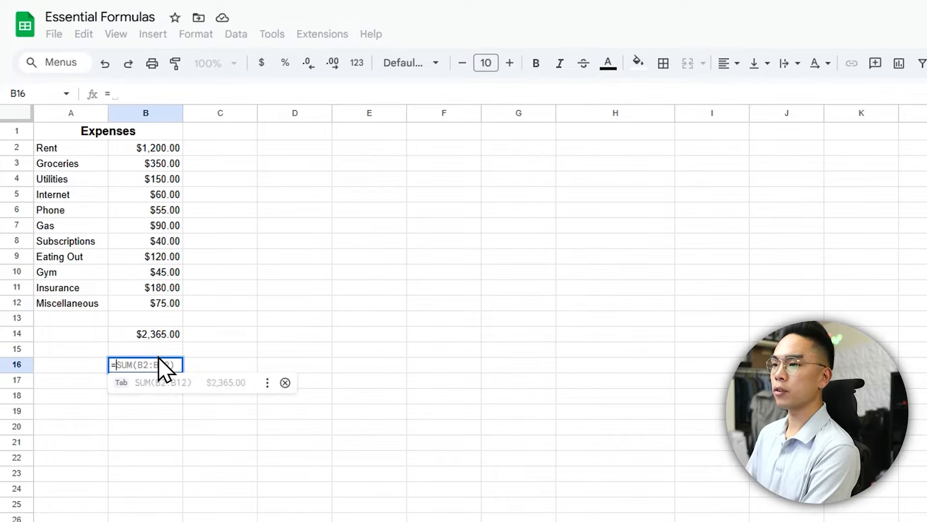
Step: Complete the formula in B16 as =SUM(B2:B7,B8:B12) to total the expenses from two separate ranges
type("(")
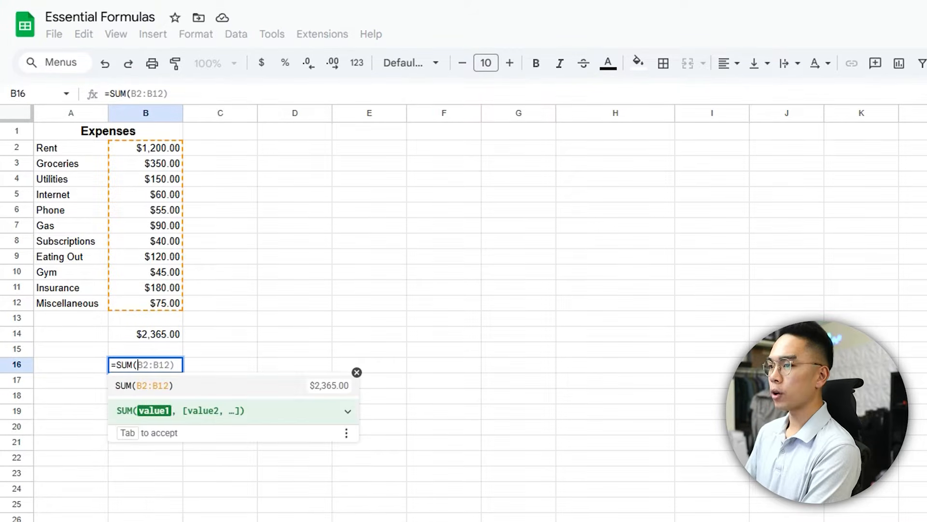
left_click_drag(156, 154, 157, 301)
type(",")
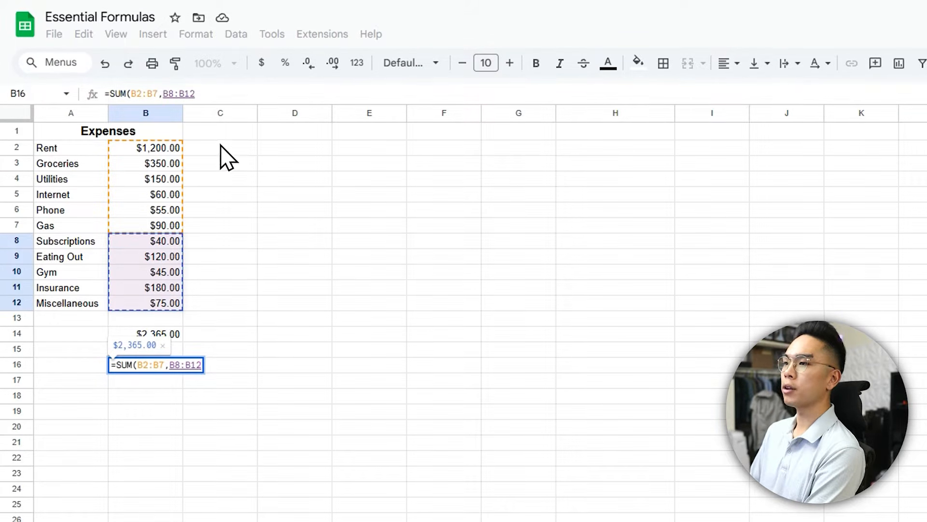
left_click_drag(225, 154, 228, 225)
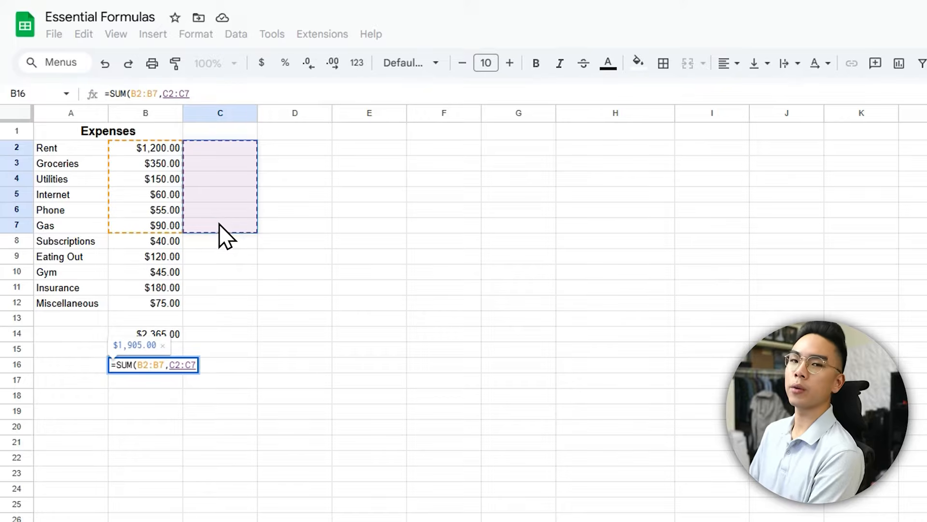
left_click_drag(148, 241, 158, 306)
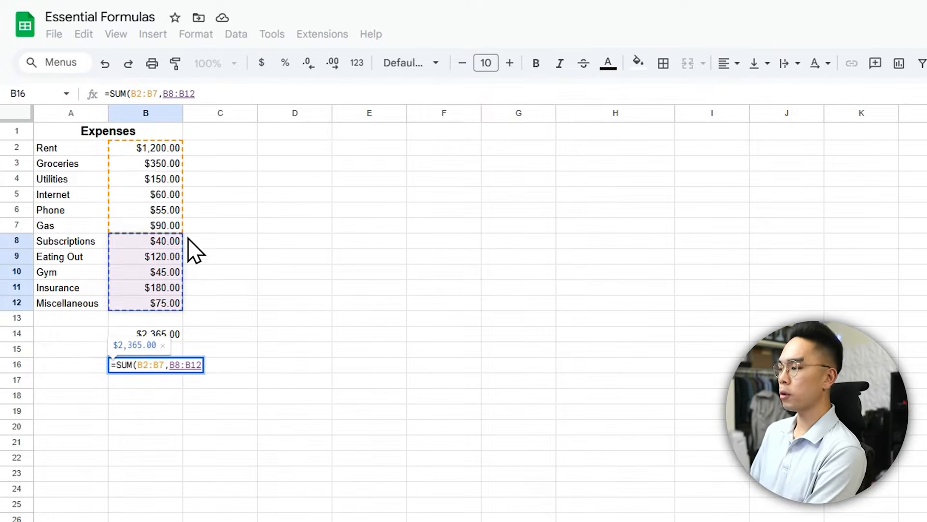
type(")")
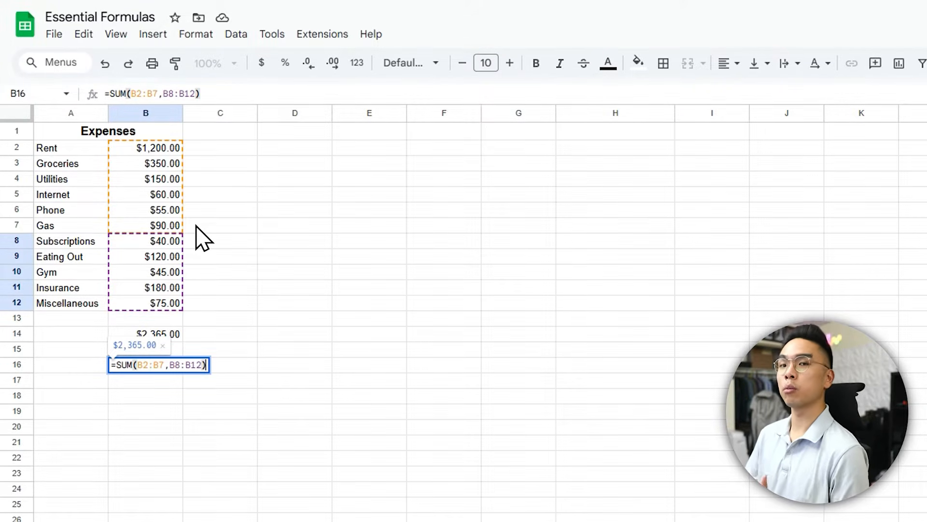
key("Return")
Step: Start a SUM formula in B18 that references entire columns, picking column C and the columns from D to F
left_click(145, 394)
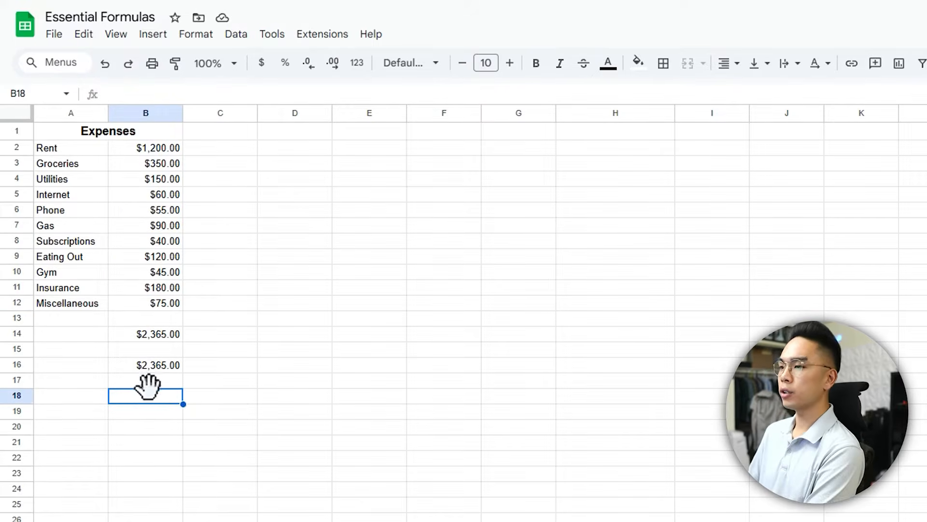
type("=SUM(")
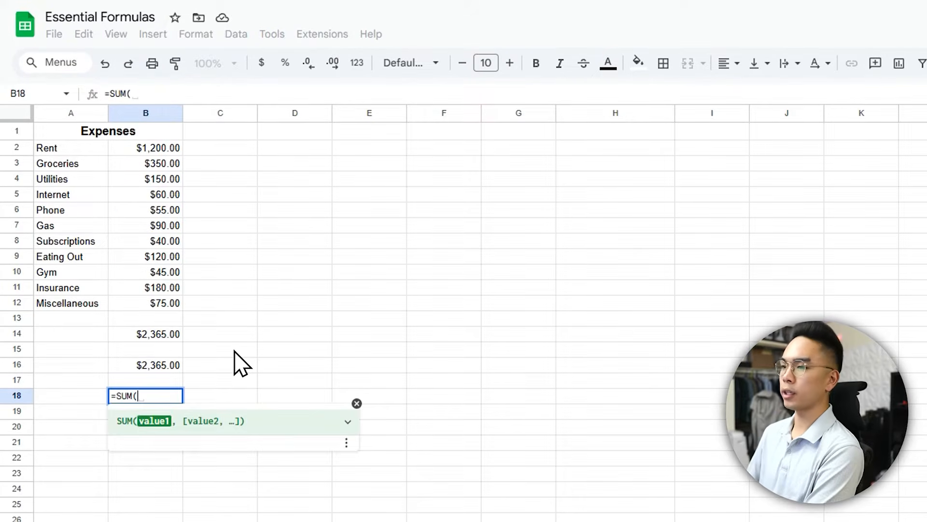
left_click(219, 113)
left_click_drag(285, 112, 454, 141)
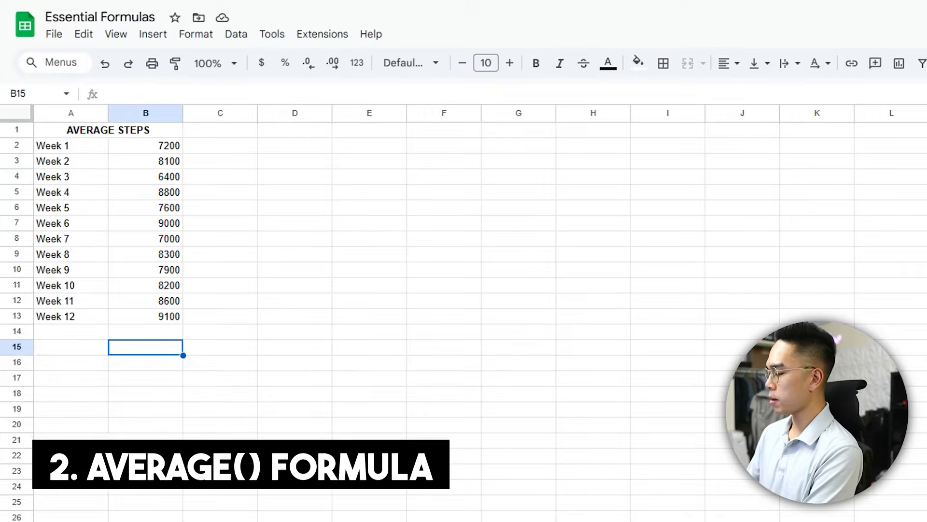
Step: Calculate the average weekly steps in B15 with =AVERAGE(B2:B13)
type("=AVERAGE(")
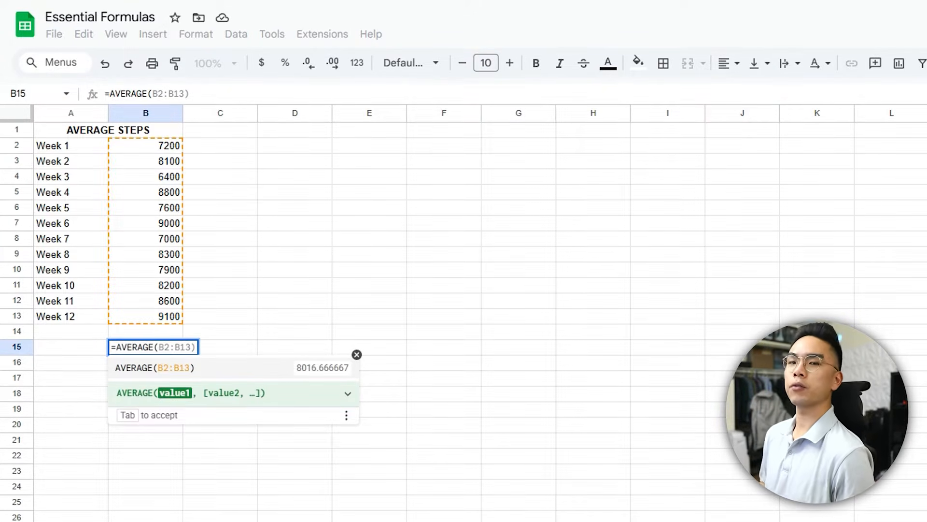
left_click_drag(159, 141, 166, 308)
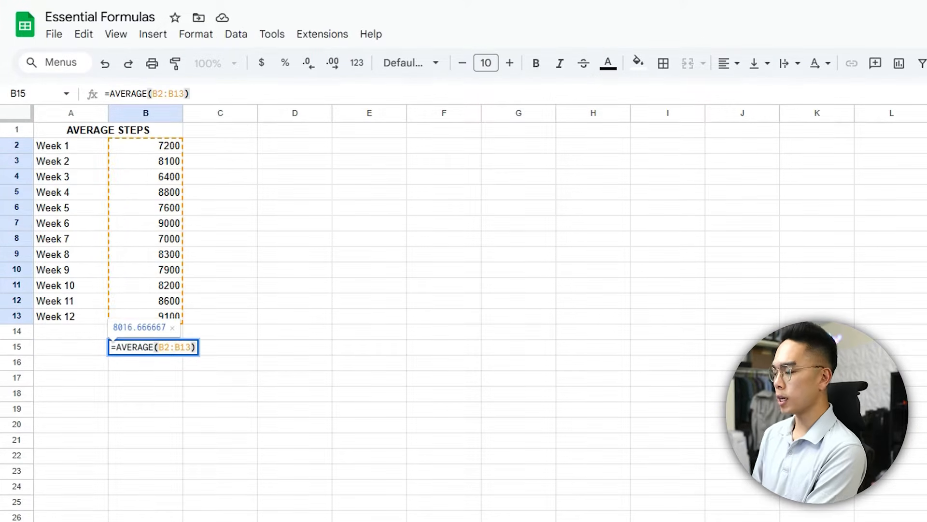
key("Return")
left_click(160, 346)
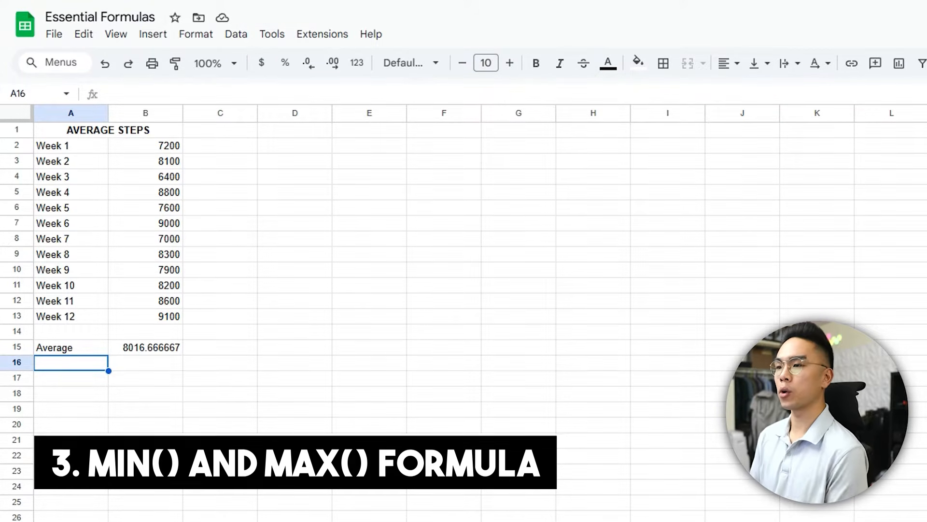
Step: Label A16 "Min" and find the lowest weekly step count in B16 with =MIN(B2:B13)
type("Min")
key("Return")
key("Up")
key("Right")
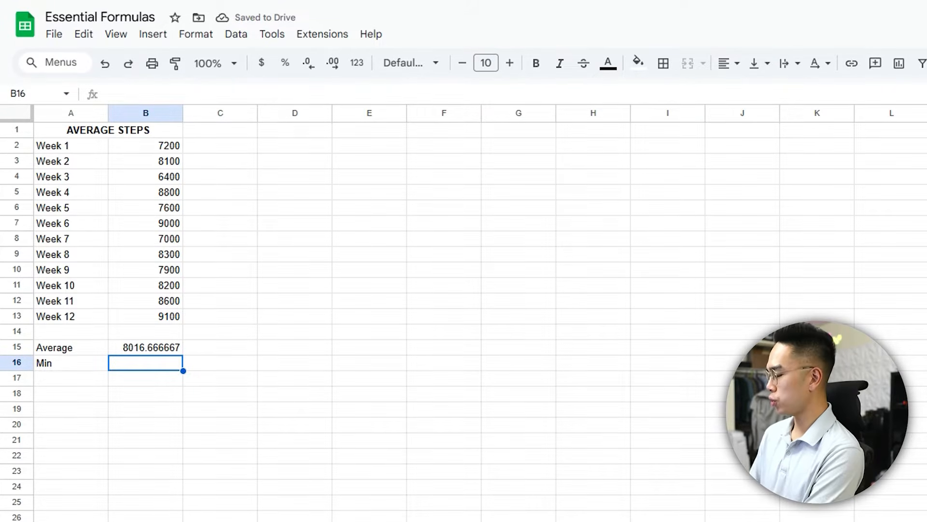
type("=MIN(")
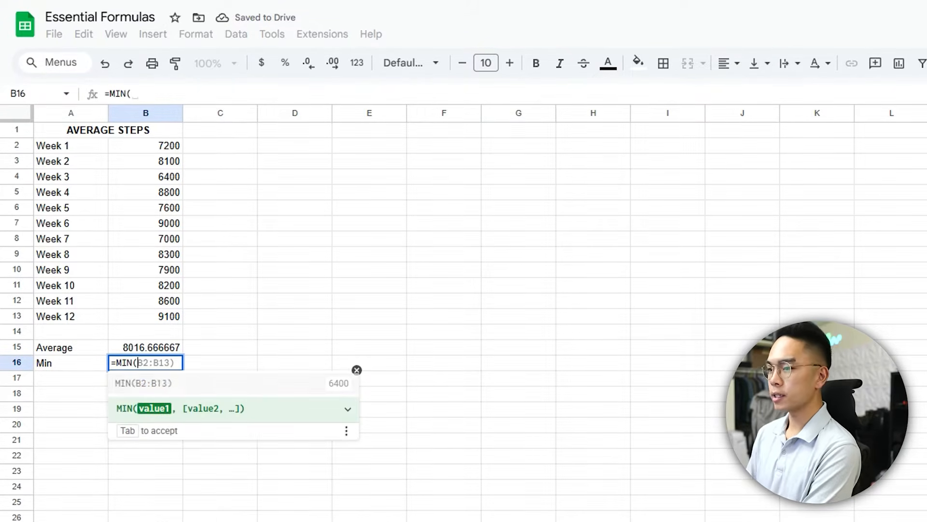
left_click_drag(168, 146, 157, 320)
type(")")
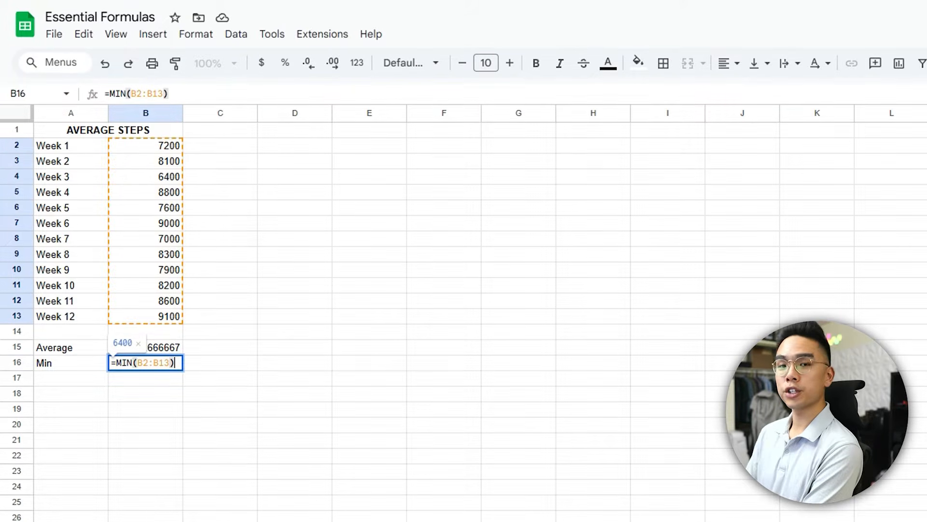
key("Return")
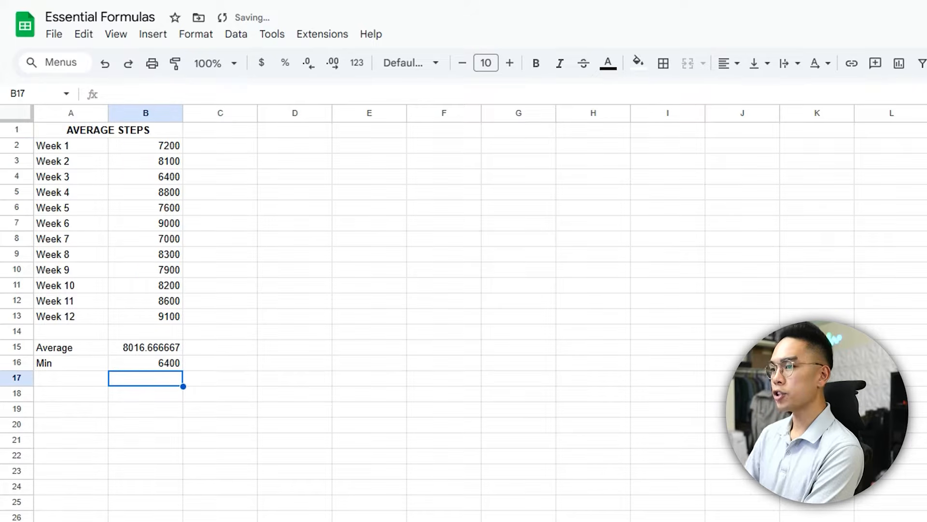
left_click(130, 368)
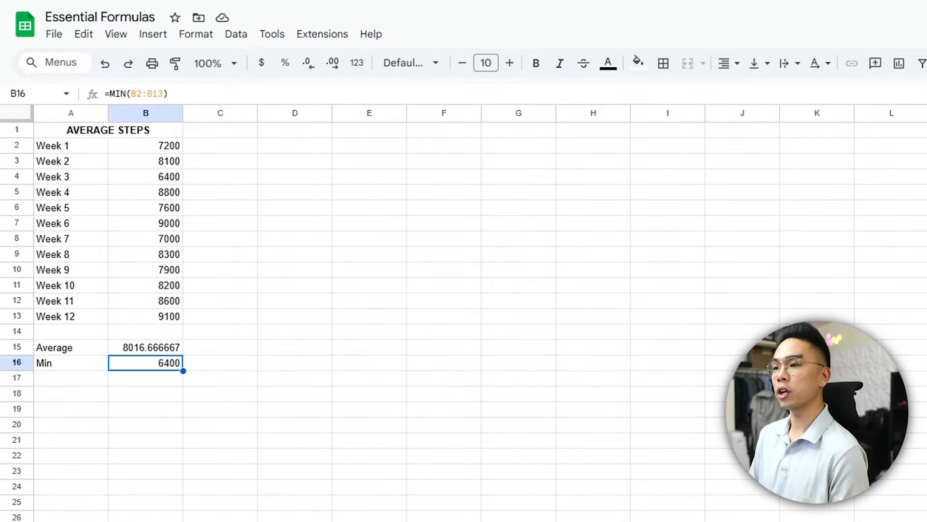
Step: Label A17 "Max" and find the highest weekly step count in B17 with =MAX(B2:B13)
left_click(98, 380)
type("Max")
key("Tab")
type("=MAX(")
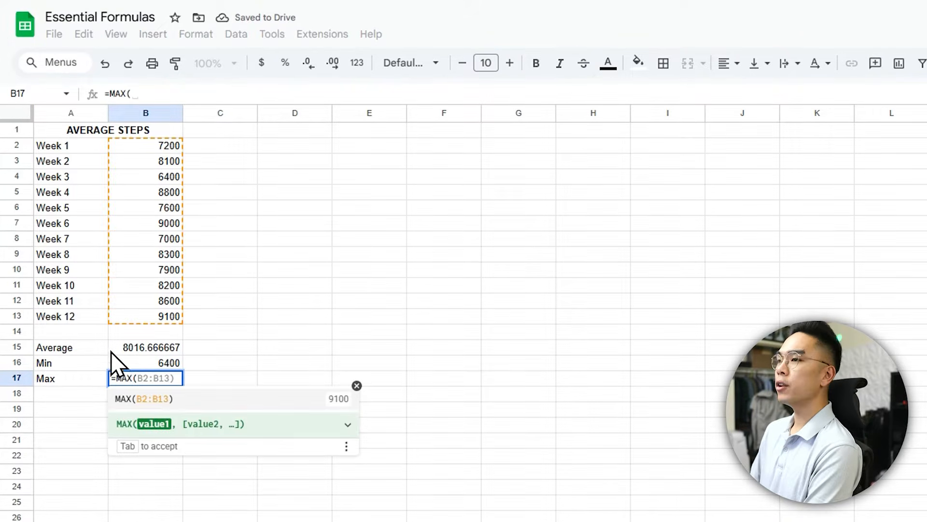
left_click_drag(172, 147, 166, 316)
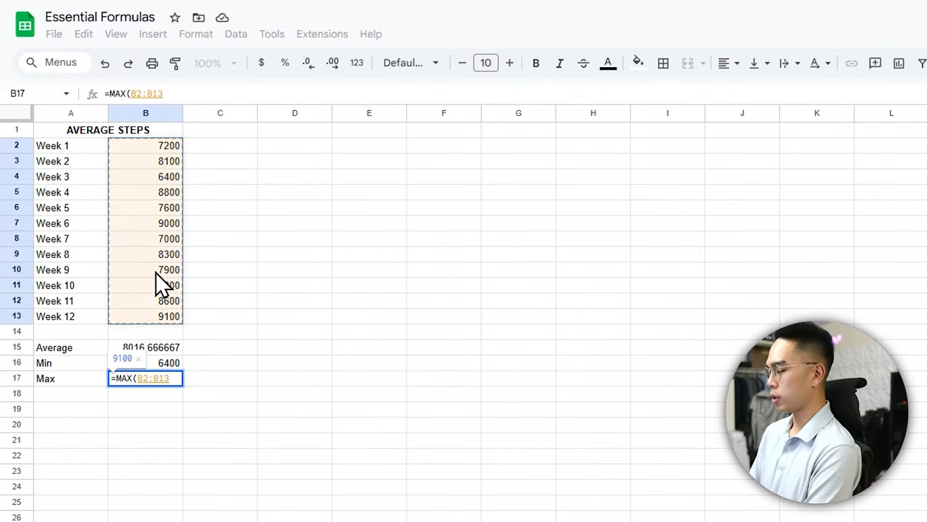
type(")")
key("Return")
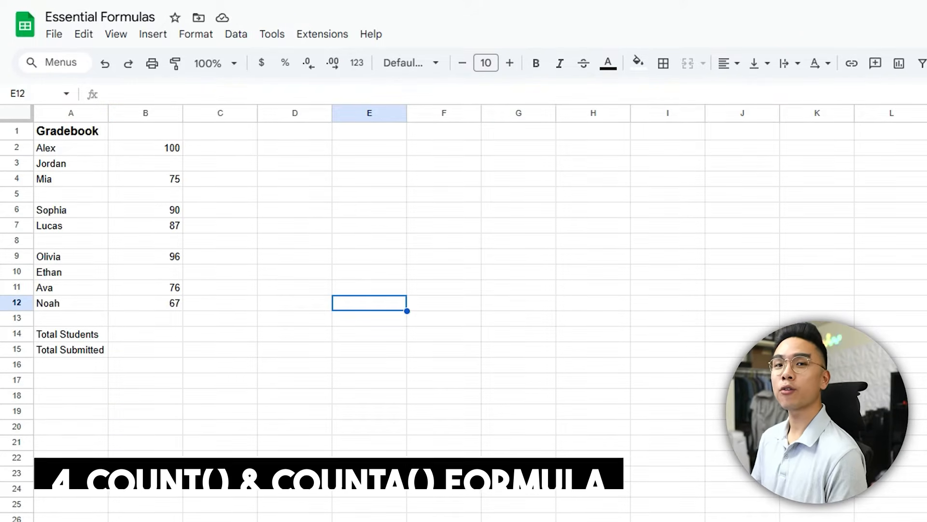
Step: Count the submitted grades beside Total Submitted in B15 with =COUNT(B2:B12)
left_click(145, 349)
type("=")
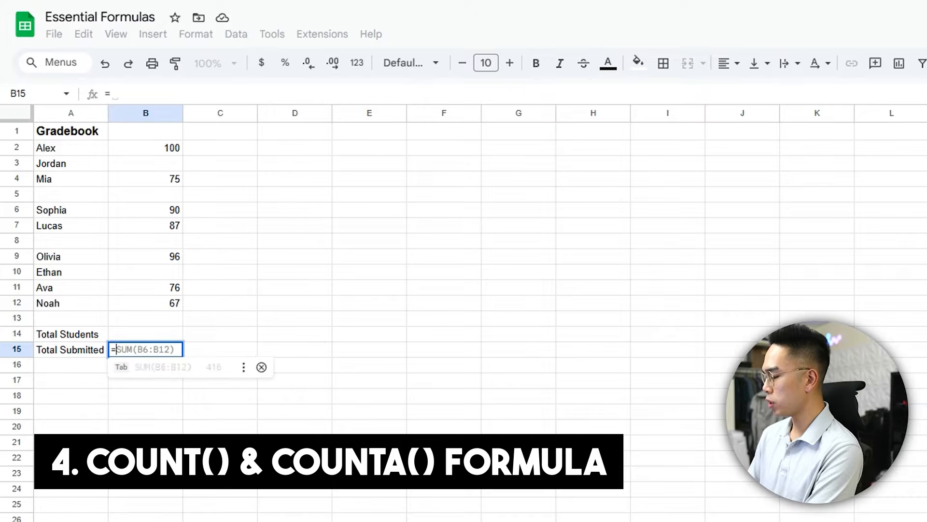
type("COUNT(")
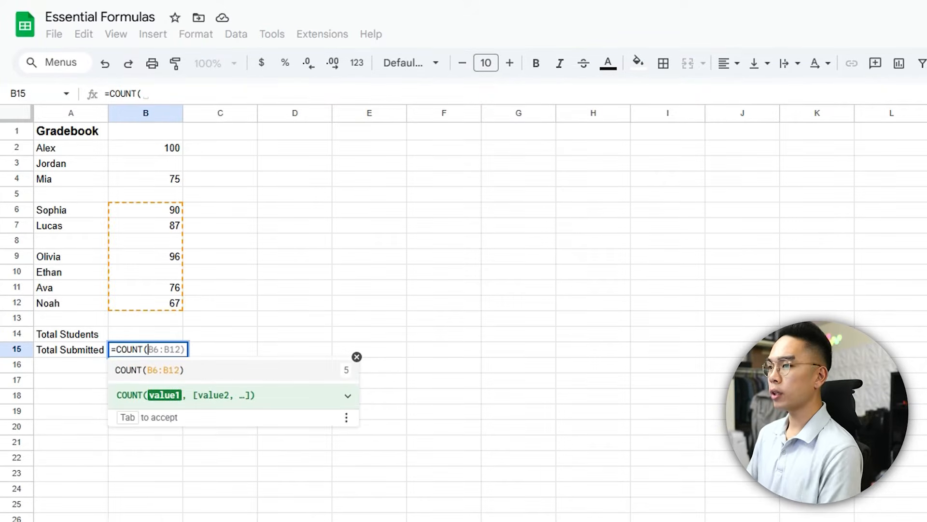
left_click_drag(140, 150, 153, 300)
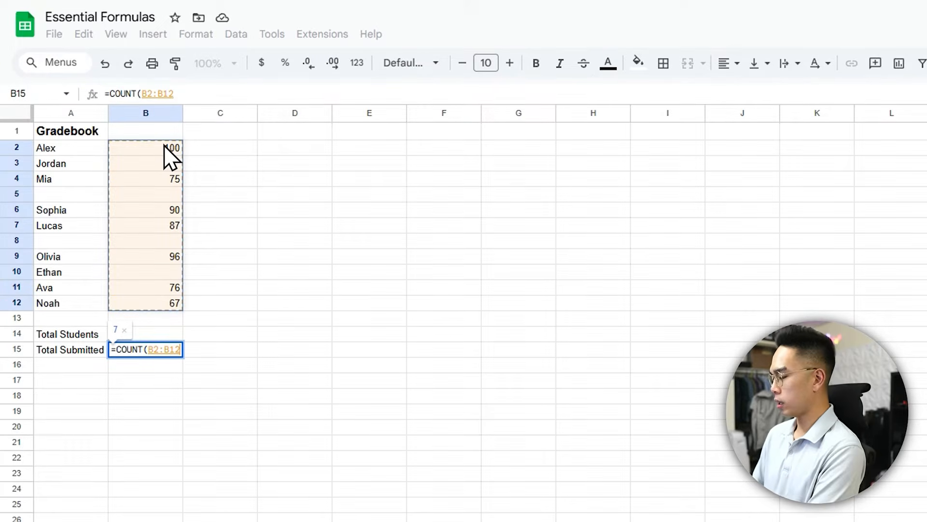
type(")")
key("Return")
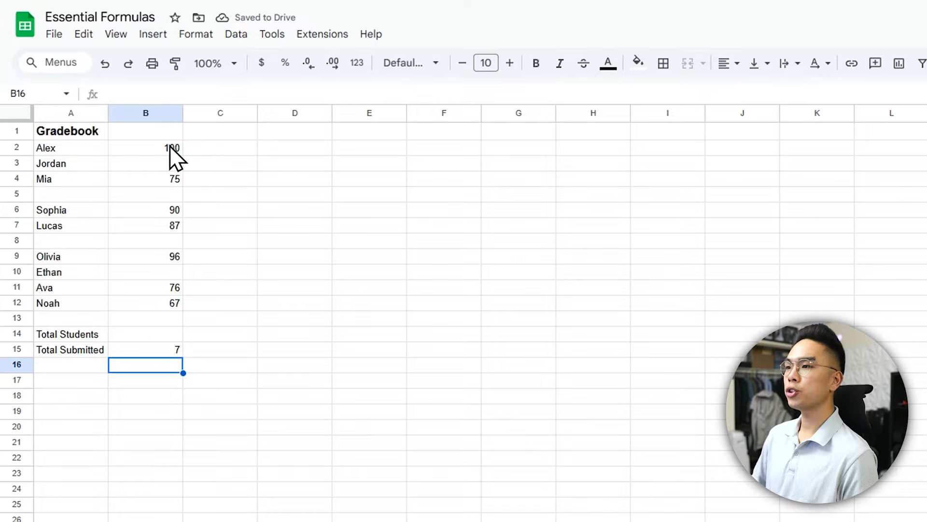
Step: Try the COUNT formula in B15 on the student names in A2:A12 and undo the change
key("Up")
left_click_drag(195, 95, 142, 97)
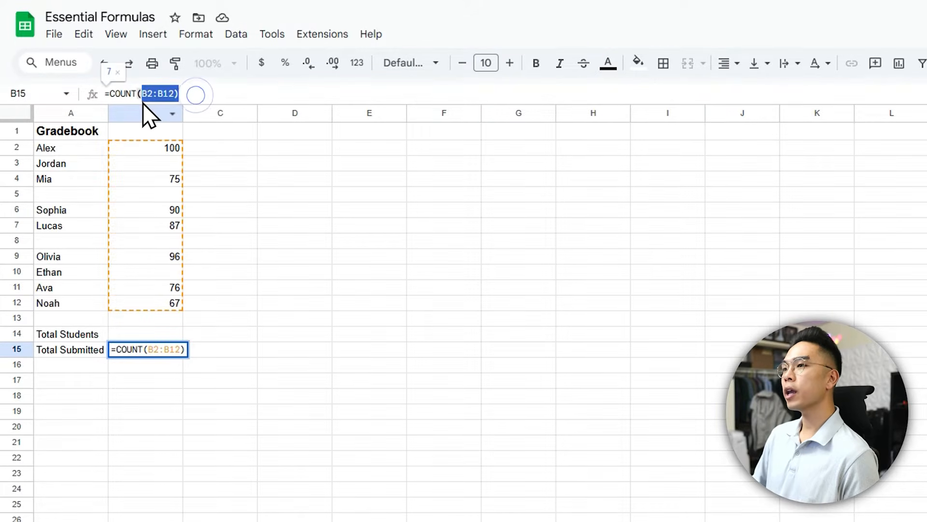
key("BackSpace")
left_click_drag(49, 147, 62, 295)
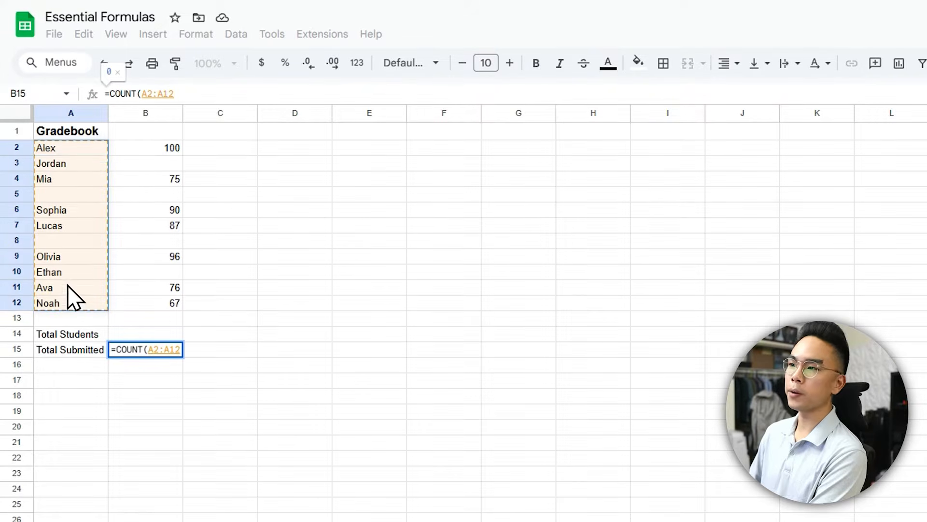
key("Return")
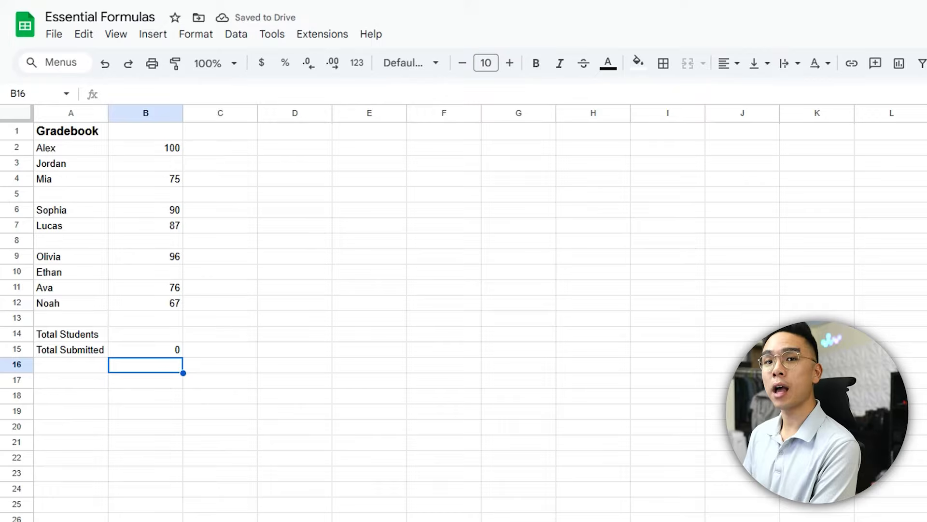
key("ctrl+z")
Step: Count the students beside Total Students in B14 with =COUNTA(A2:A12) and compare it with the COUNT formula in B15
left_click(155, 334)
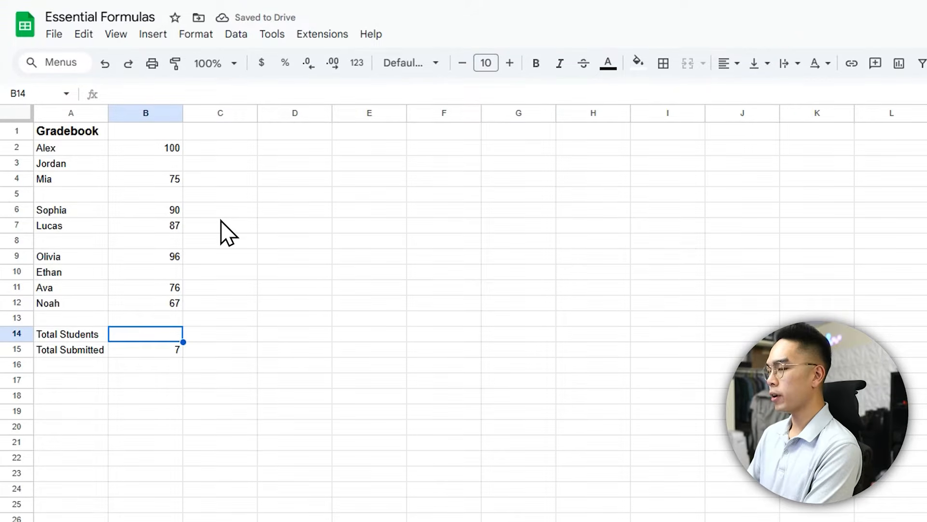
type("=COUNTA(")
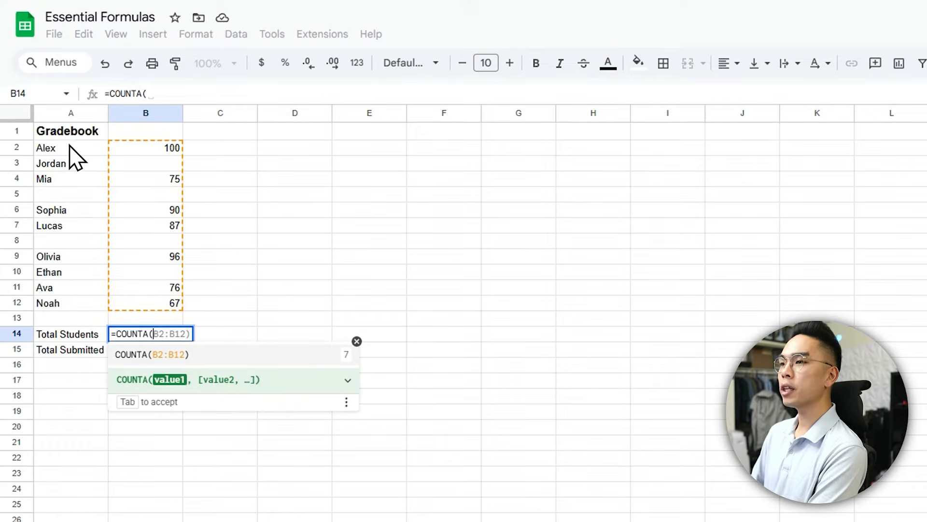
left_click_drag(68, 146, 52, 296)
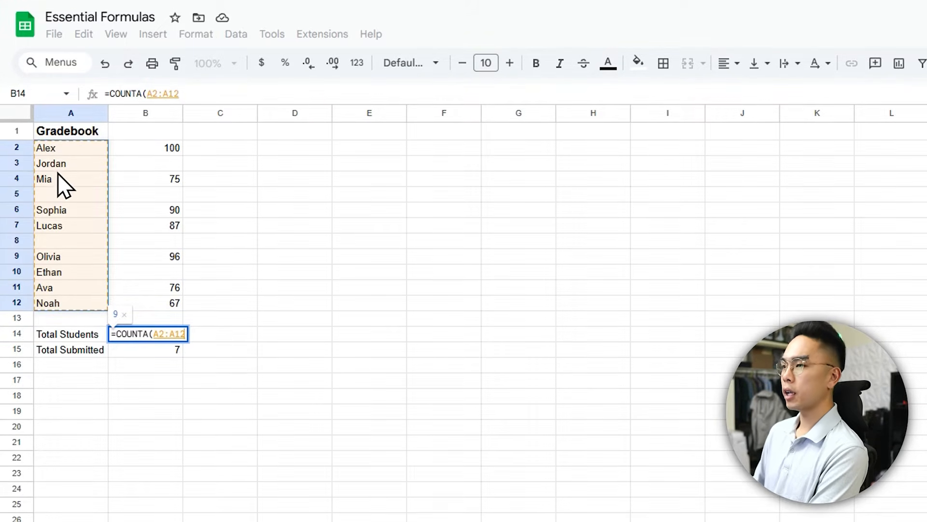
type(")")
key("Return")
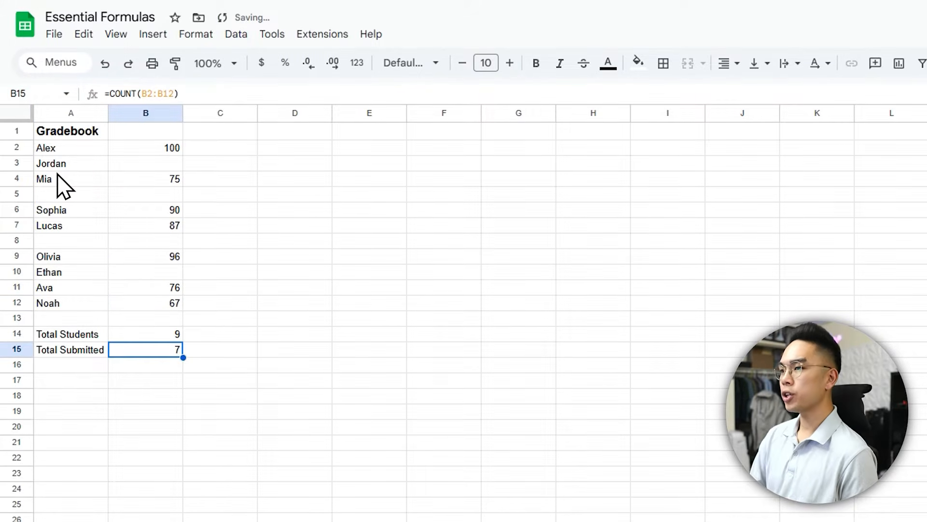
key("Up")
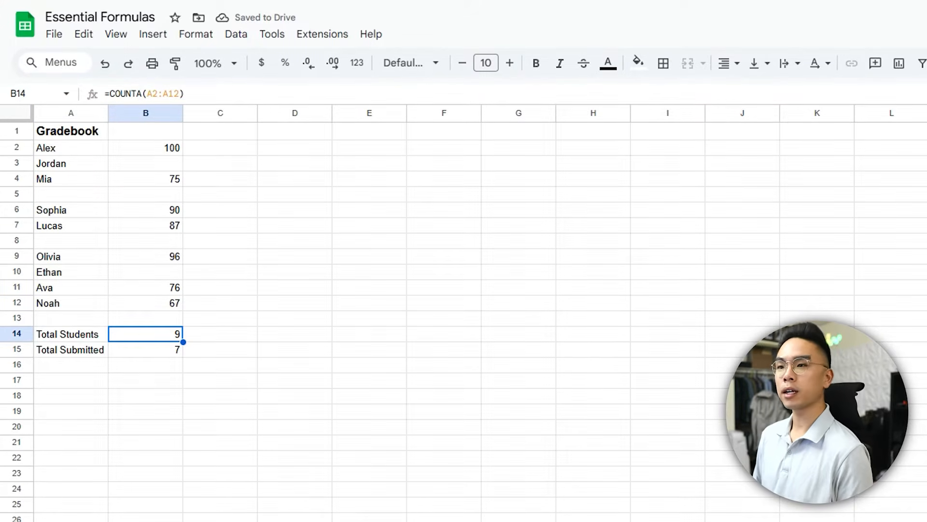
key("Down")
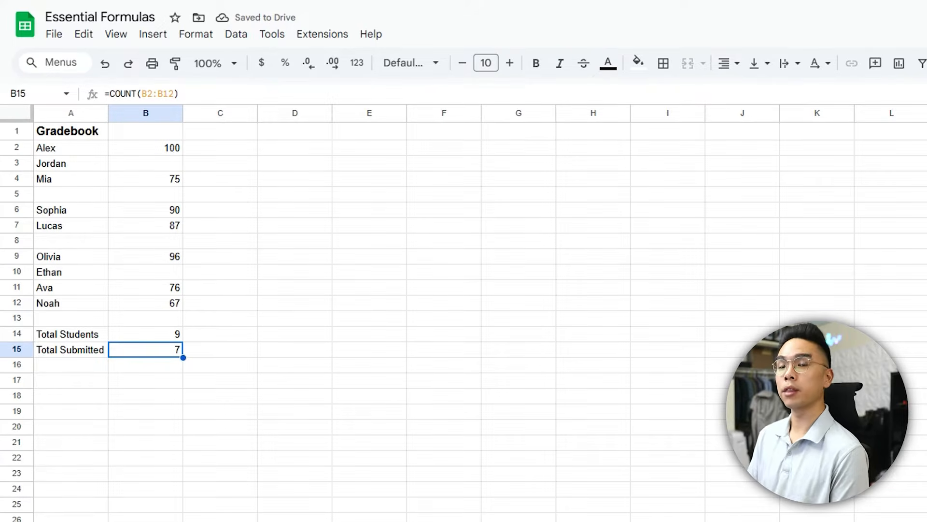
key("Up")
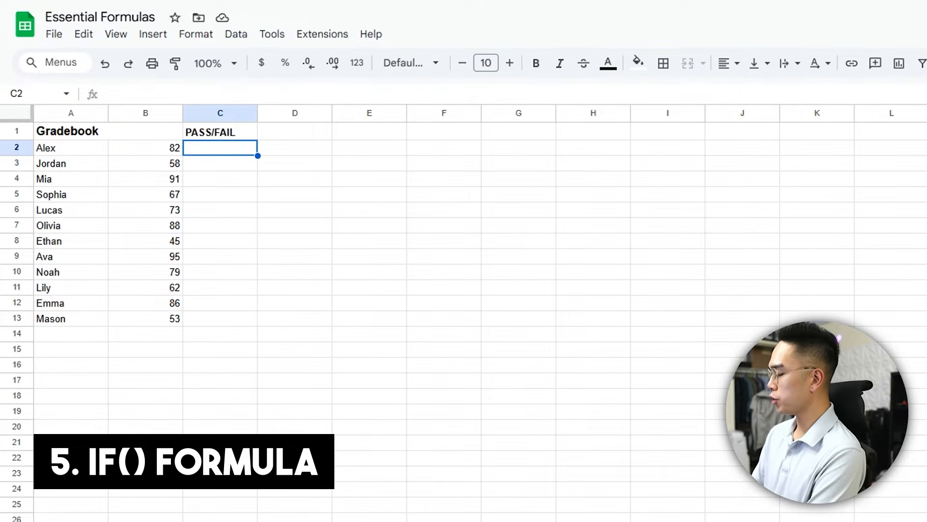
Step: Grade the first student in C2 with =IF(B2>70,"PASS","FAIL")
type("=IF")
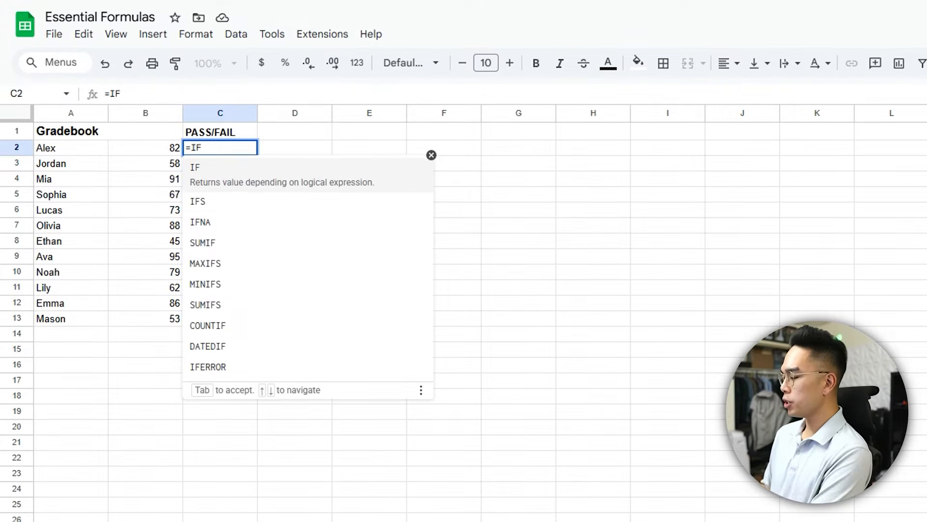
type("(")
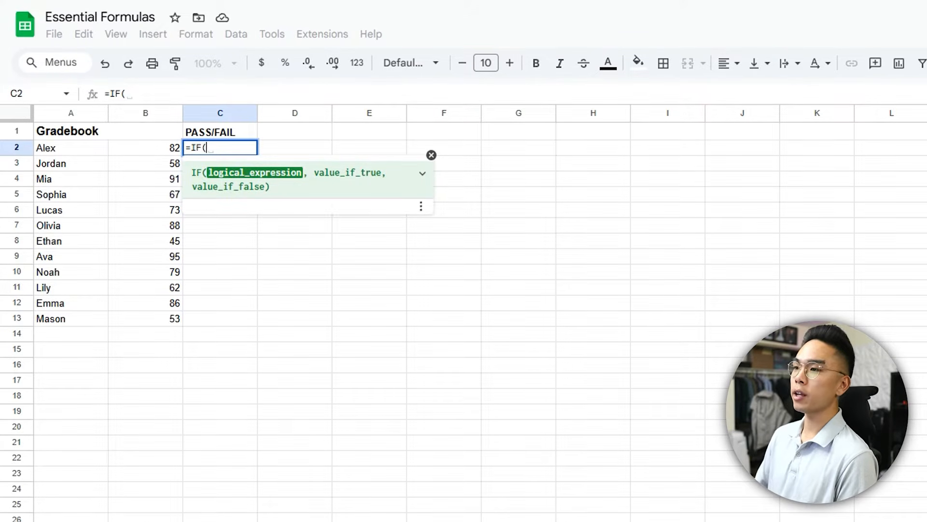
left_click(165, 147)
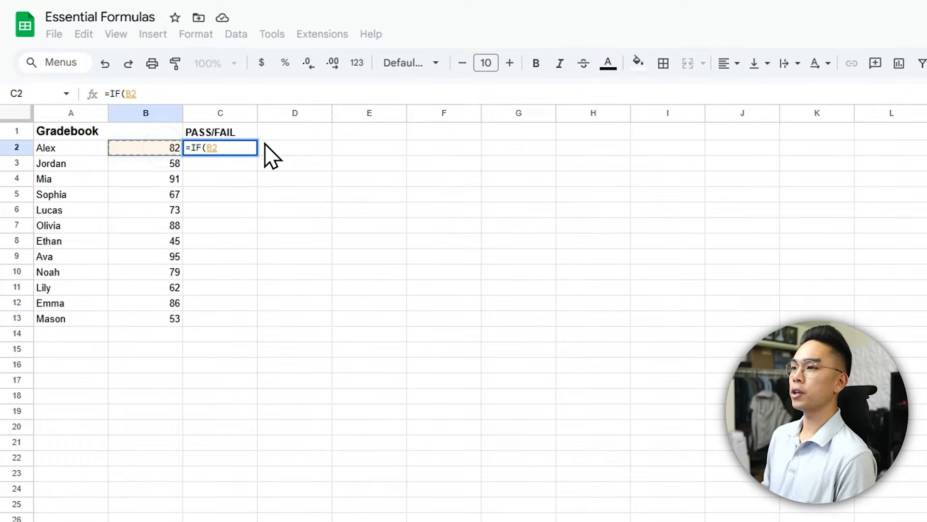
type(">")
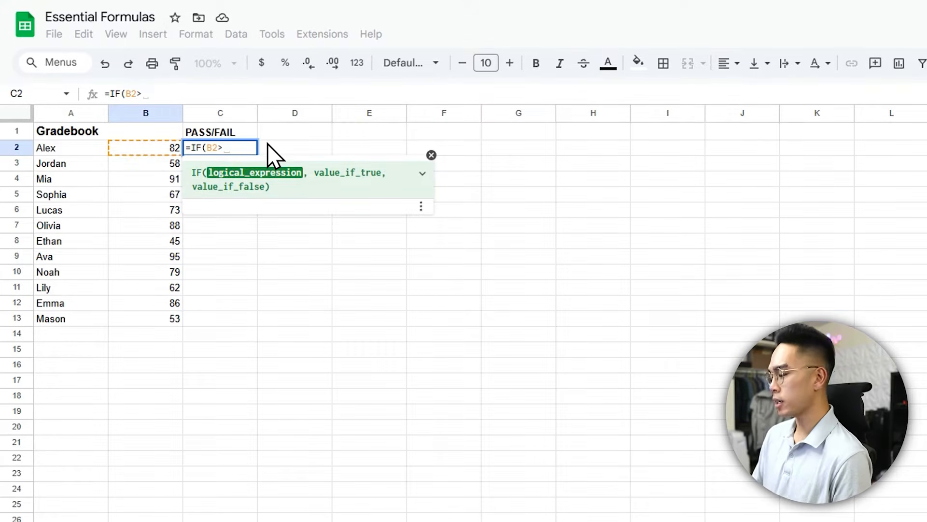
type("70, ")
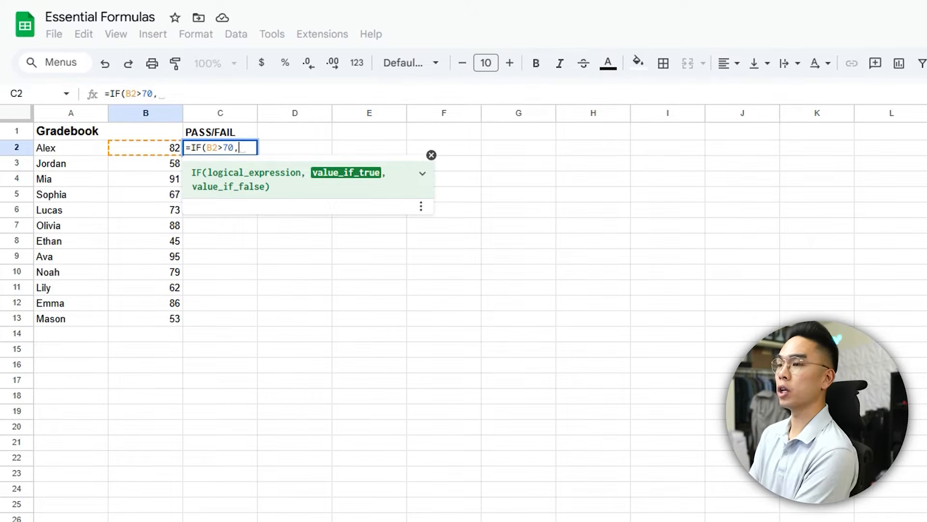
type("\"")
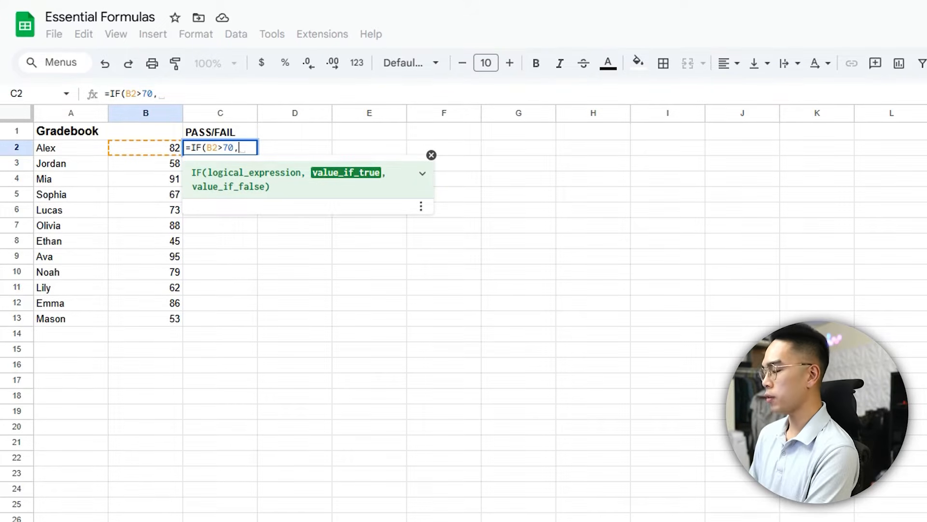
type("PASS\"")
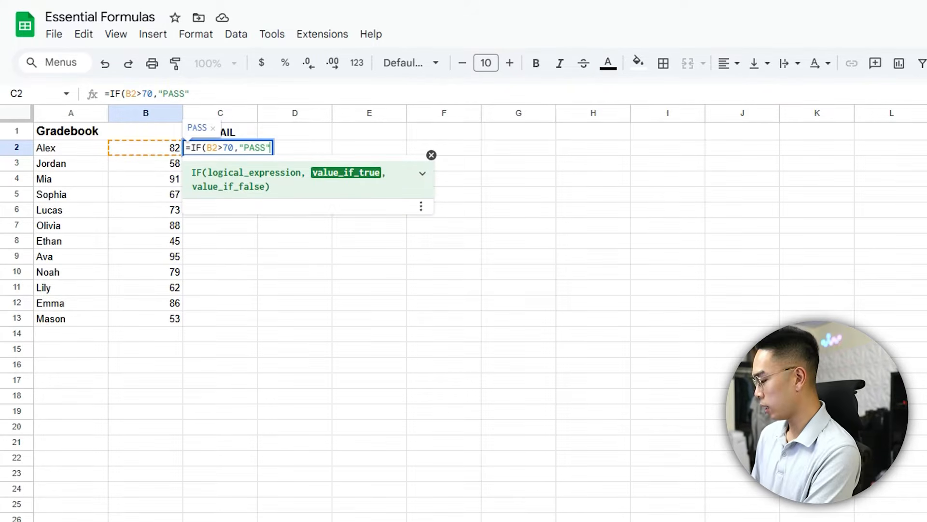
type(",")
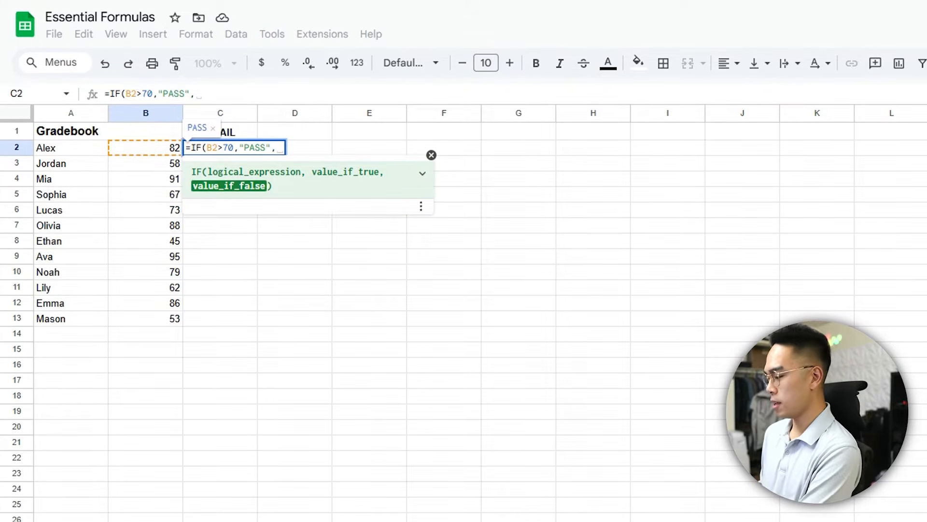
type("\"FAIL\")")
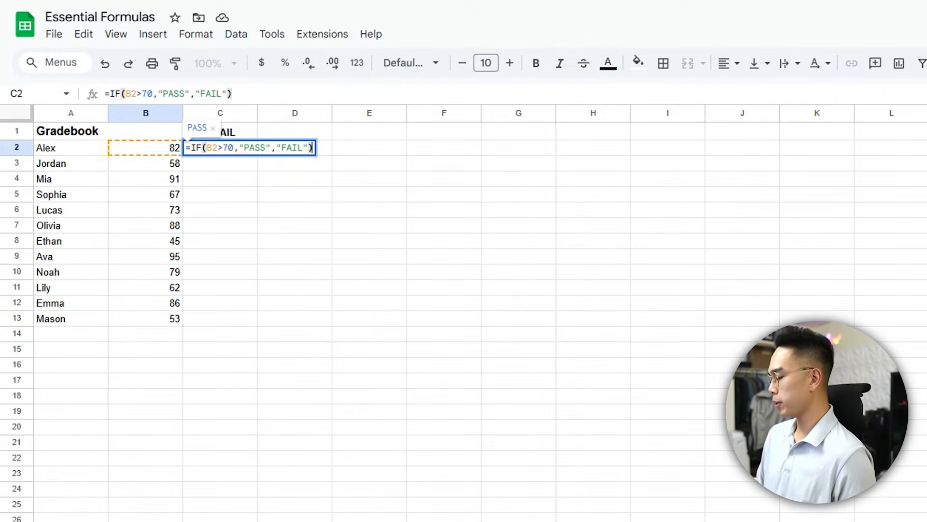
key("Return")
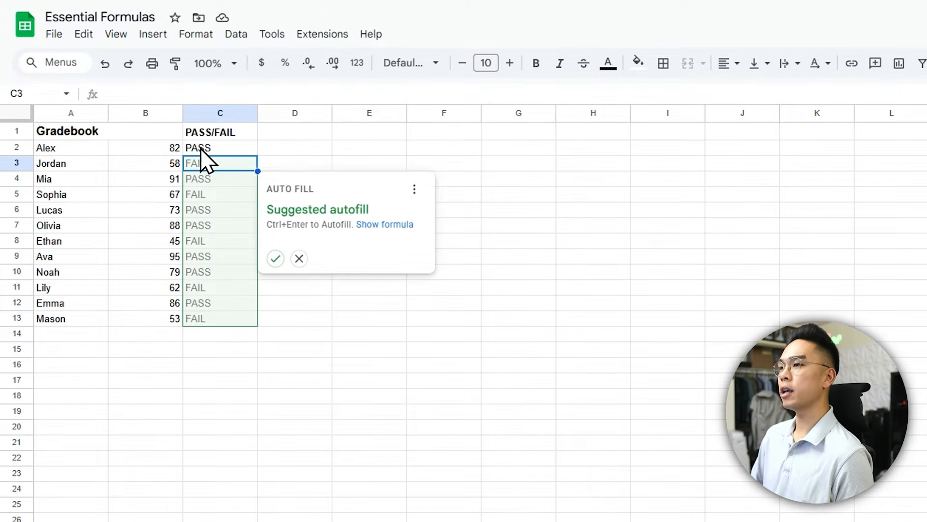
Step: Reject the suggested autofill and copy the IF formula from C2 down through C13
left_click(298, 260)
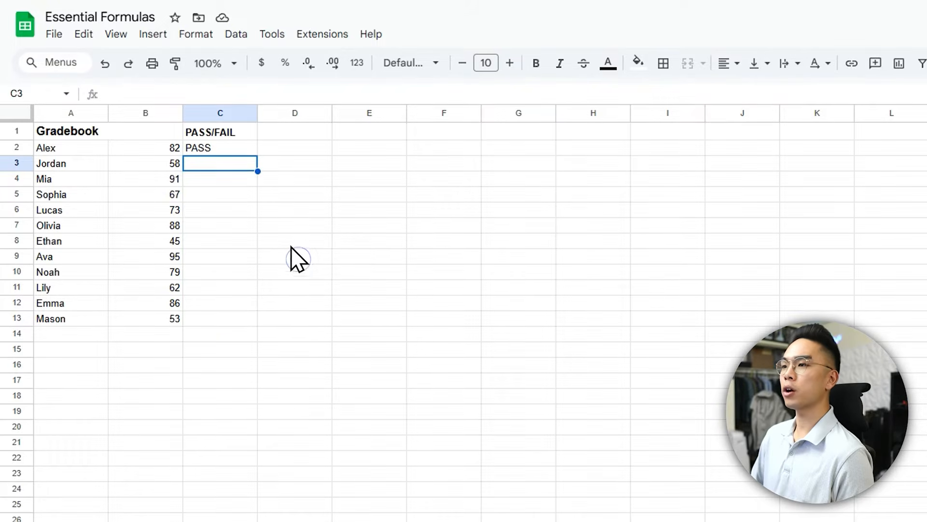
left_click(235, 147)
left_click_drag(257, 156, 246, 313)
Step: Check the copied PASS/FAIL formulas in C3:C5 against the grades in B3:B5
left_click(203, 164)
left_click(209, 178)
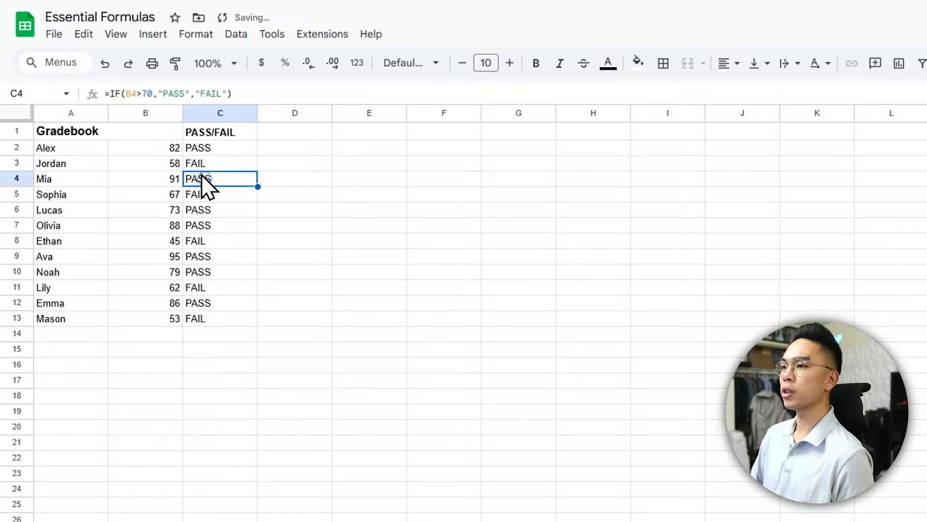
left_click(196, 193)
left_click(179, 196)
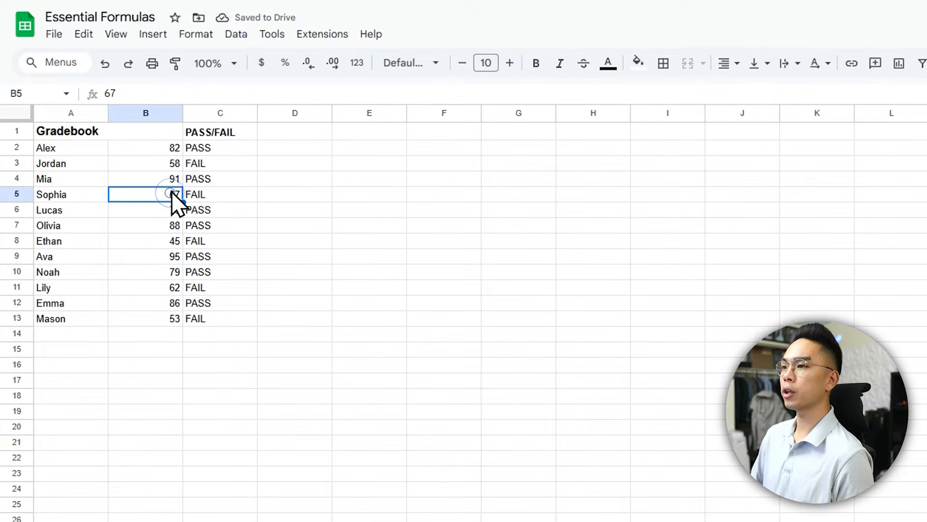
left_click(204, 194)
left_click(172, 162)
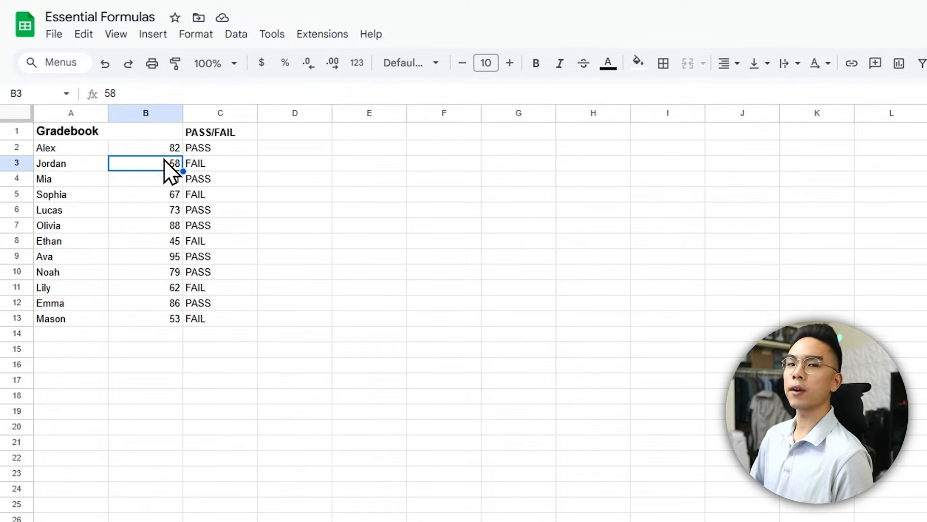
left_click(174, 180)
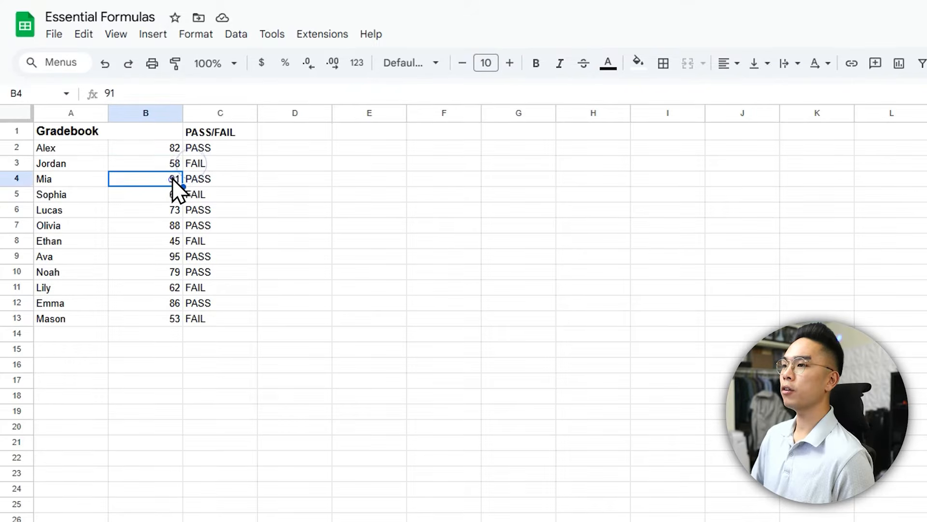
left_click(203, 178)
left_click(362, 223)
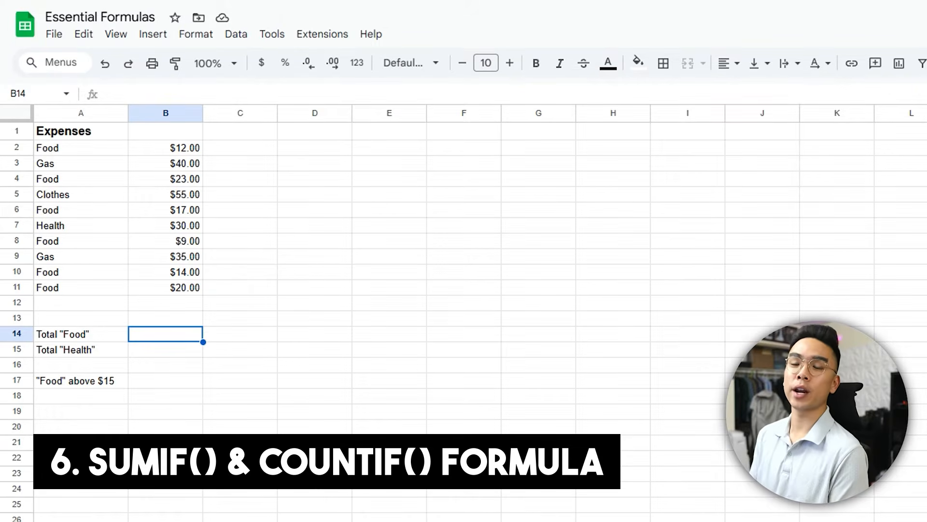
Step: Total the food expenses in B14 with =SUMIF(A2:A11,"Food",B2:B11) and review the resulting cell
key("Return")
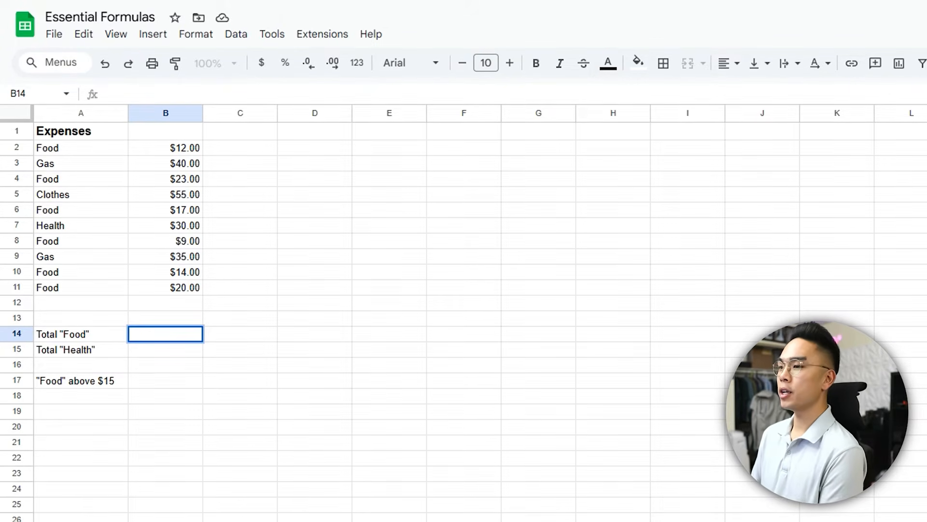
type("=SUMIF")
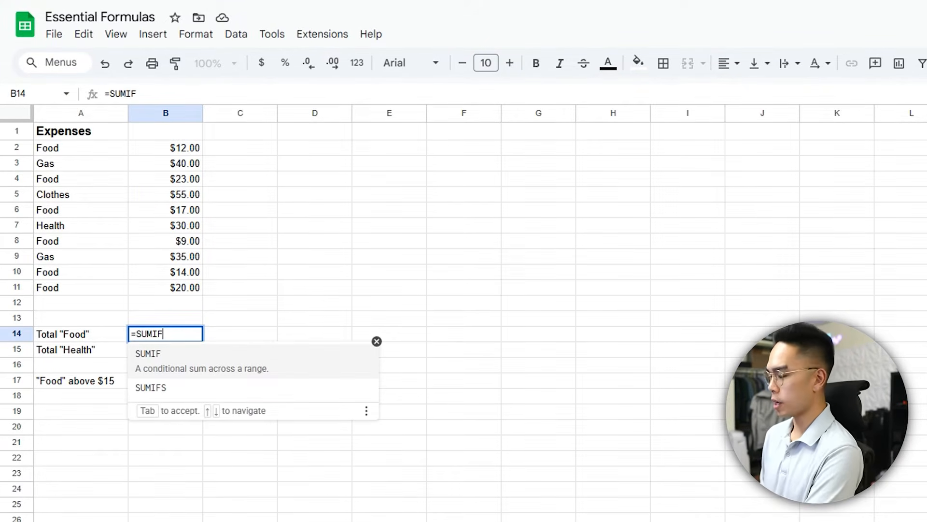
type("(")
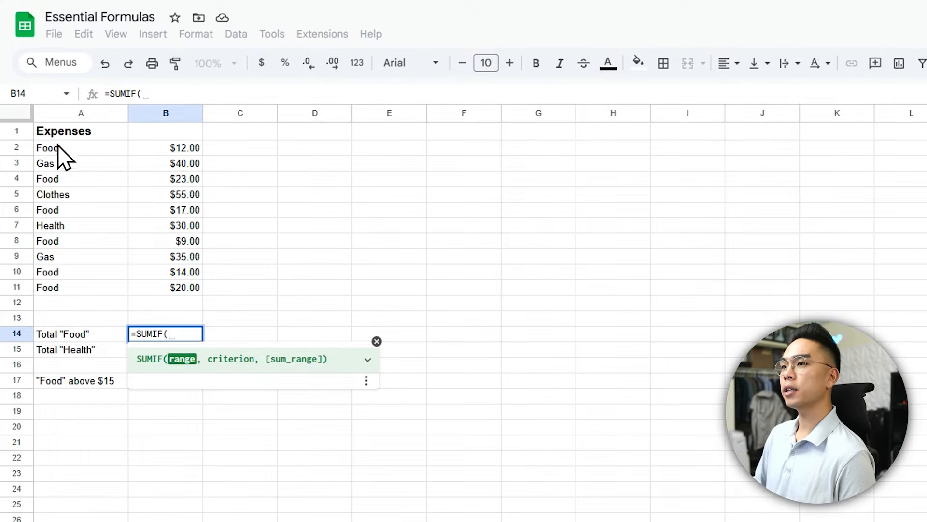
left_click_drag(64, 147, 61, 285)
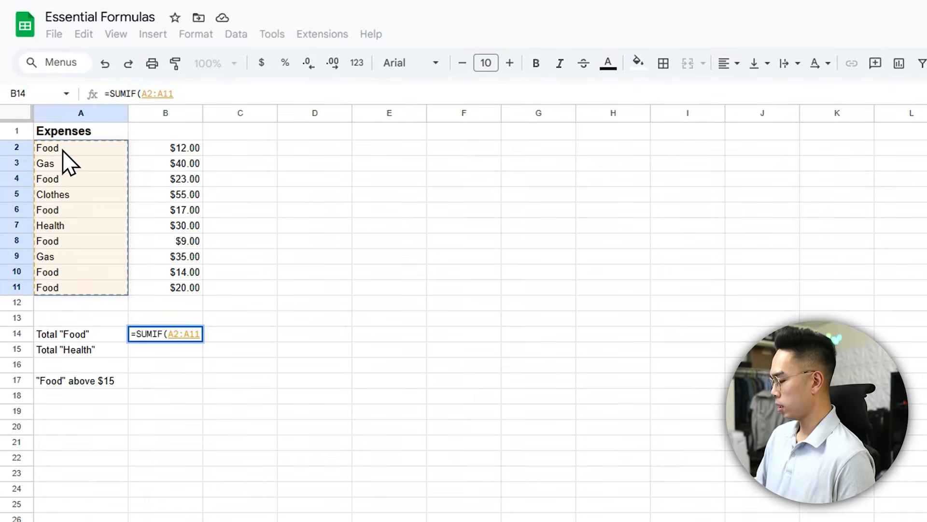
type(",\"Food\"")
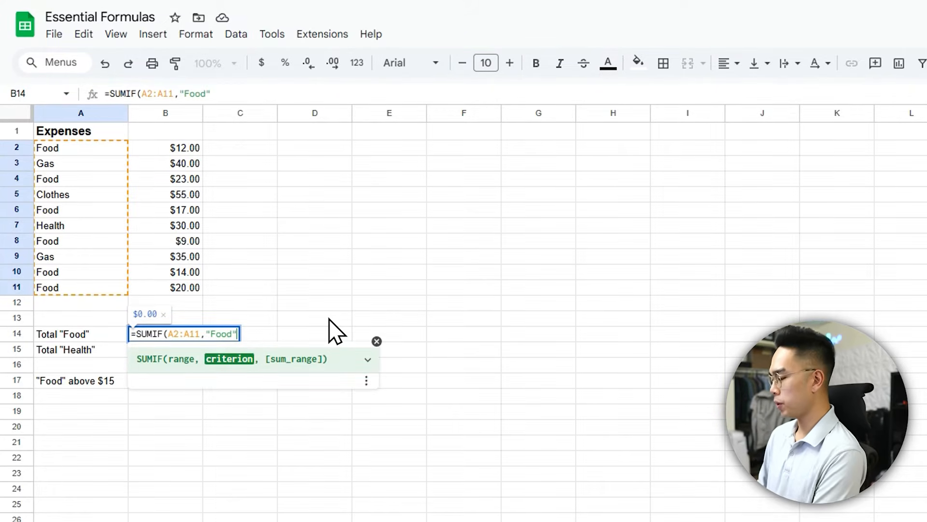
type(",")
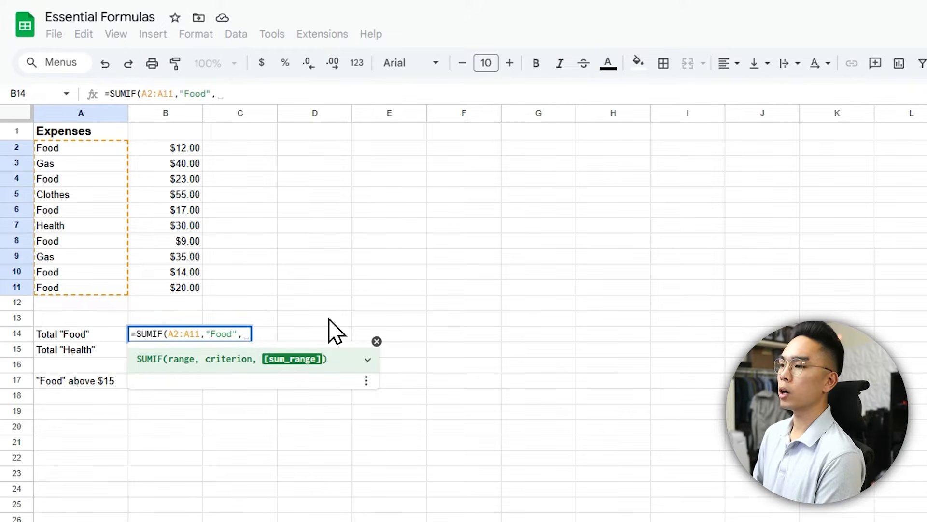
left_click_drag(176, 149, 182, 289)
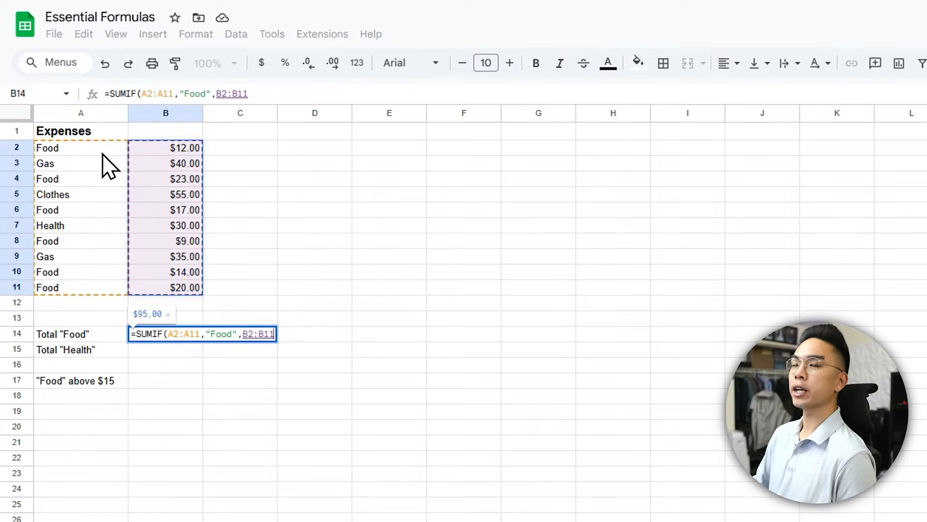
type(")")
key("Return")
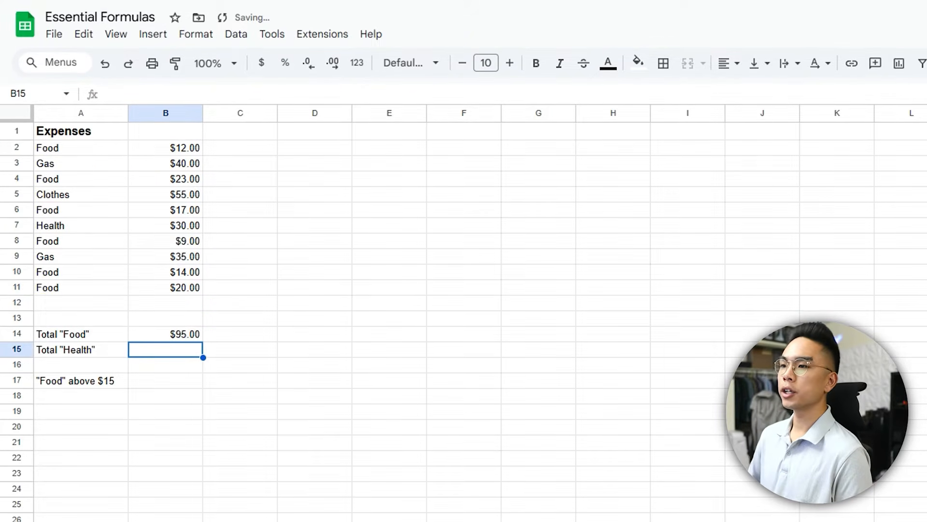
left_click(186, 334)
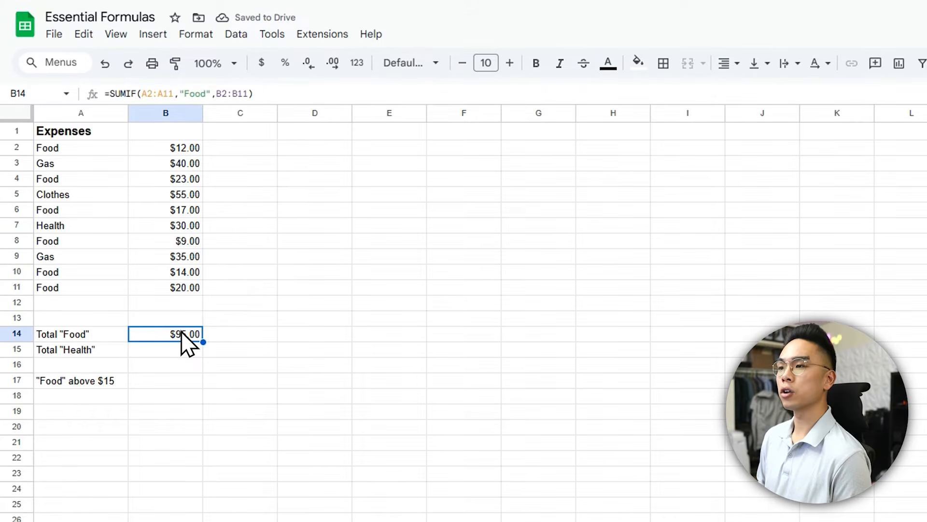
Step: Total the health expenses in B15 with =SUMIF(A2:A11,"Health",B2:B11)
left_click(178, 344)
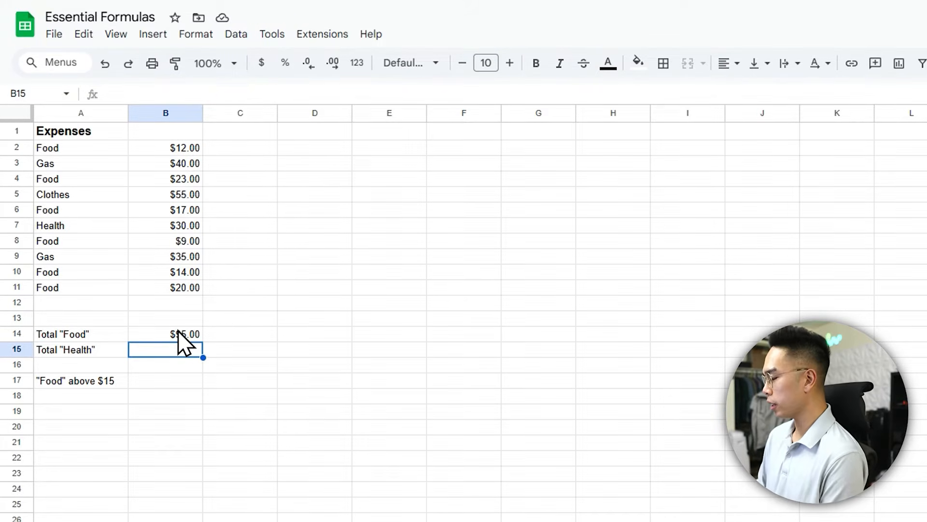
type("=SUMIF(")
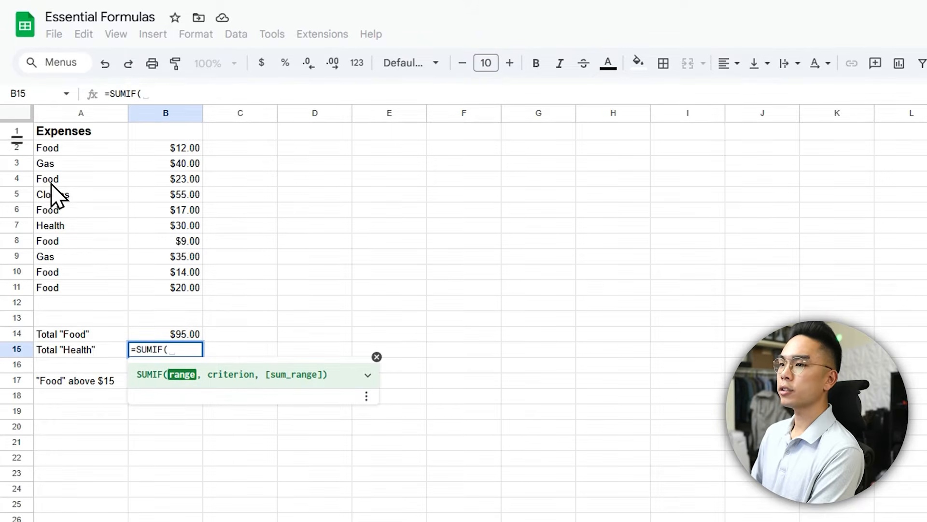
left_click_drag(57, 148, 61, 289)
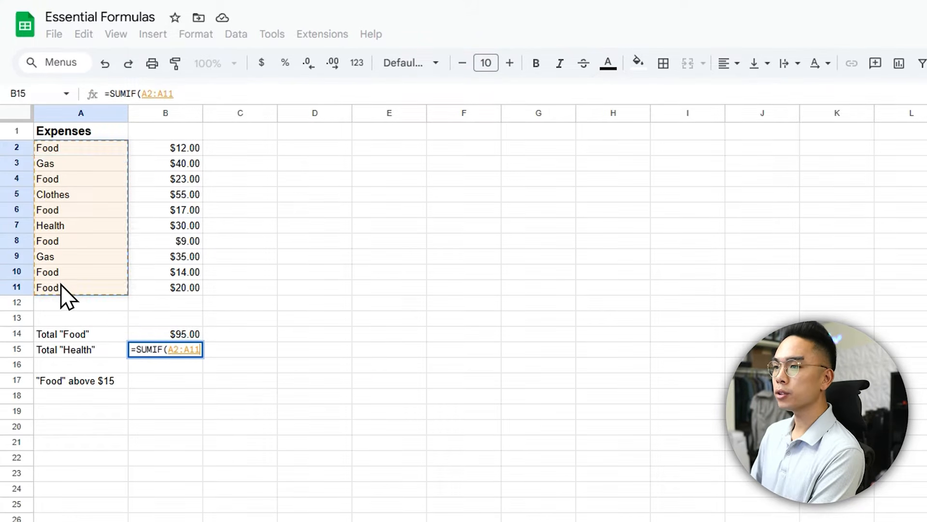
type(",")
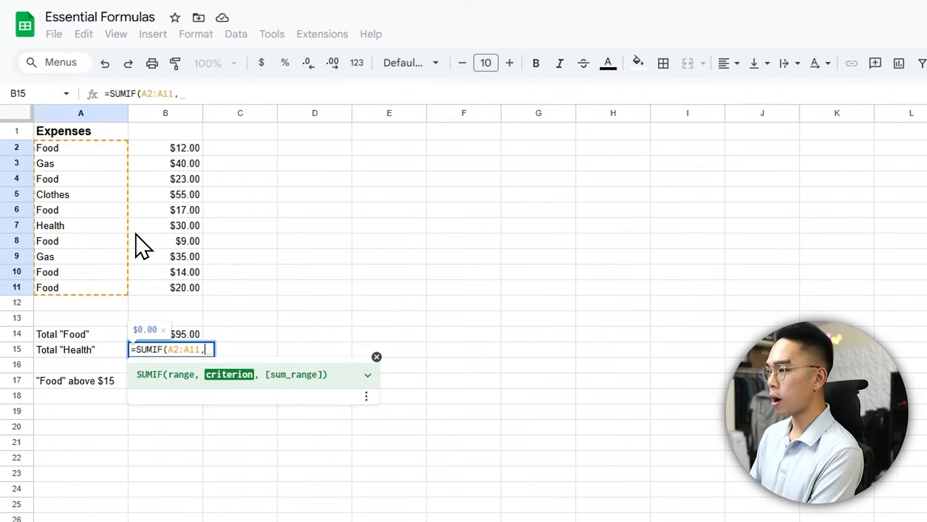
type("\"Health")
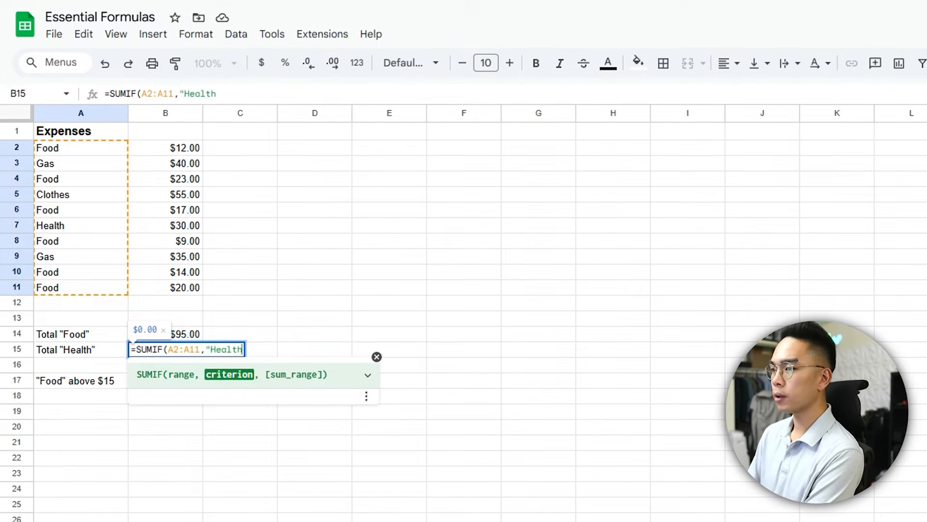
type("\"")
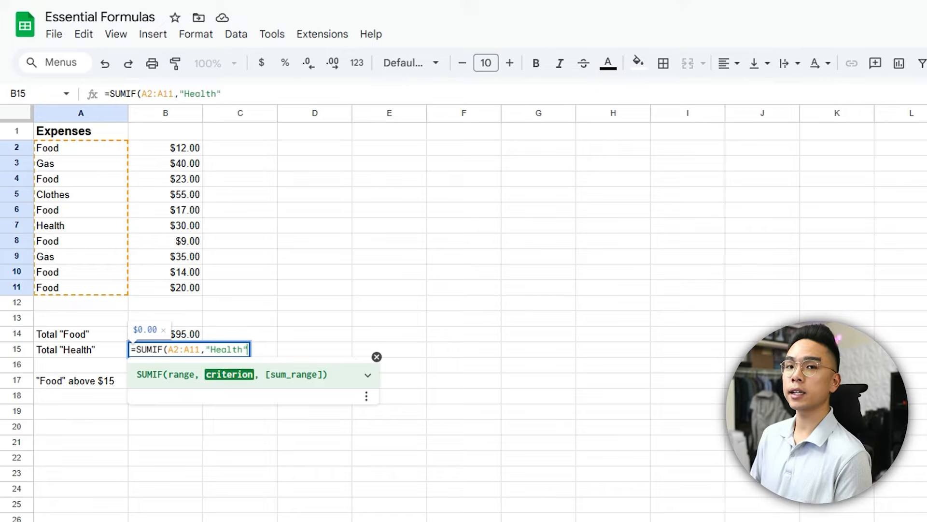
type(",")
mouse_move(183, 148)
left_mouse_down()
mouse_move(182, 244)
mouse_move(192, 290)
left_mouse_up()
type(")")
key("Return")
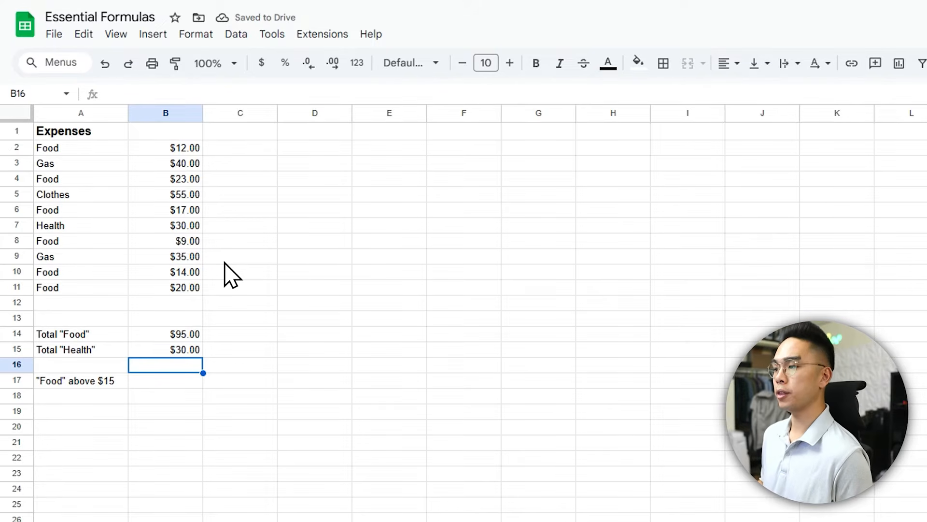
Step: Add the label "Food" count in A18
key("Down")
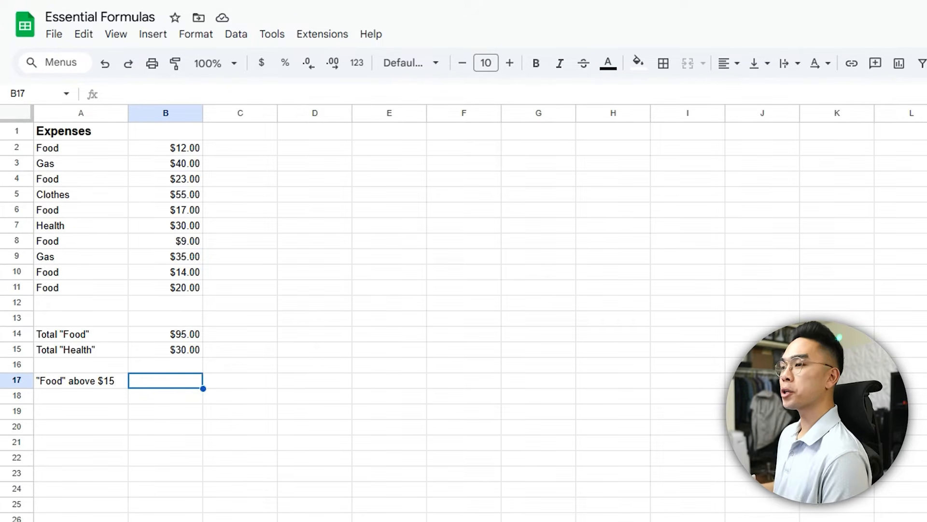
key("Return")
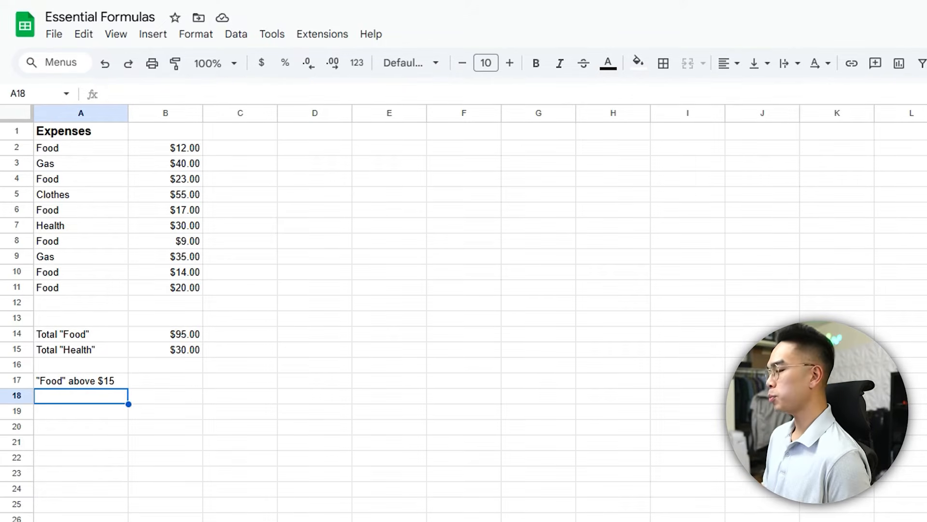
type("\"Food\" count")
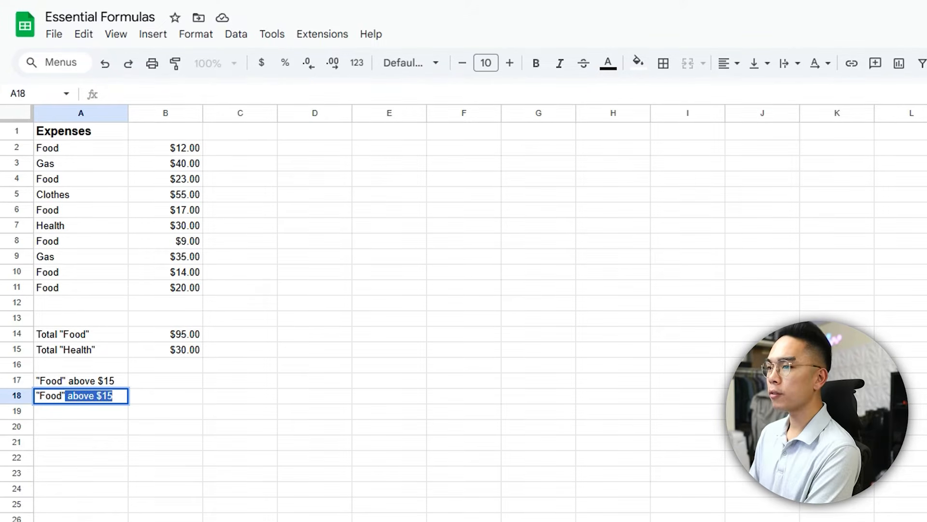
key("Return")
Step: Count the food entries in B18 with =COUNTIF(A2:A11, "Food")
key("Up")
key("Right")
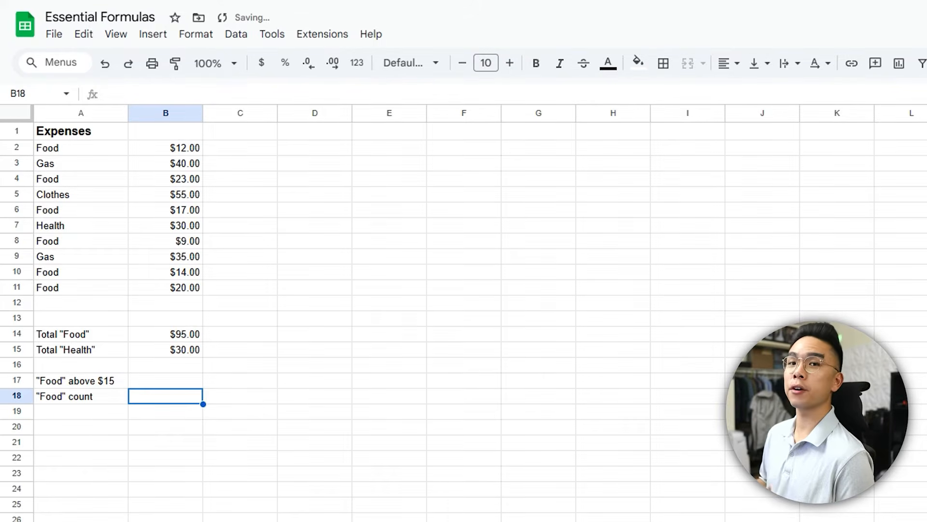
type("=")
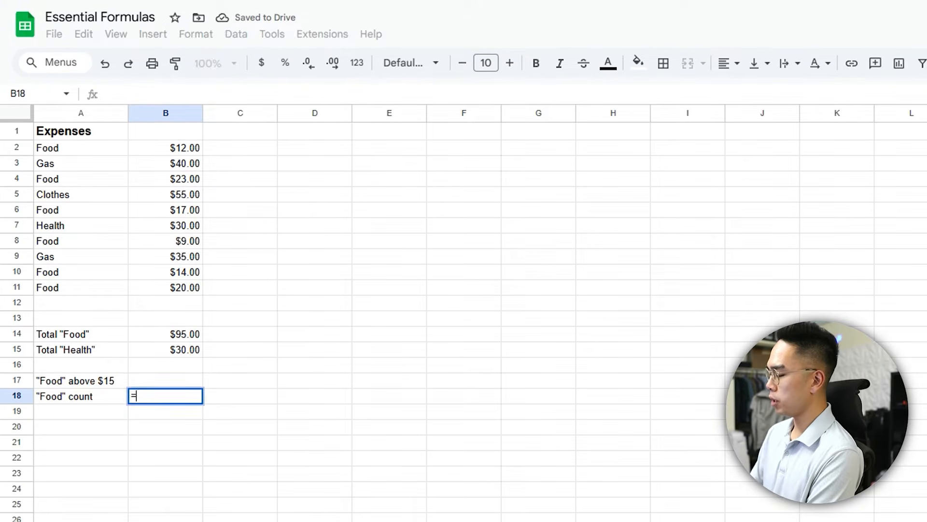
type("COUNTIF(")
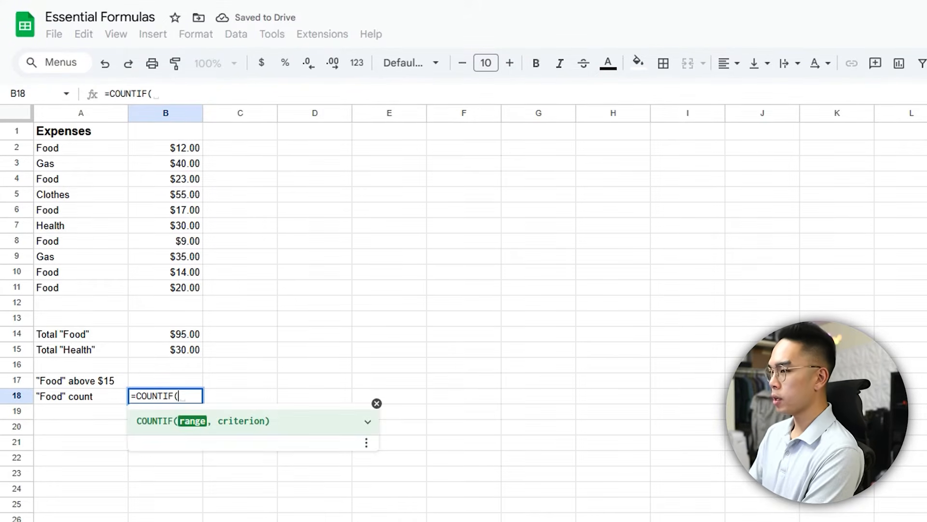
left_click_drag(63, 150, 74, 289)
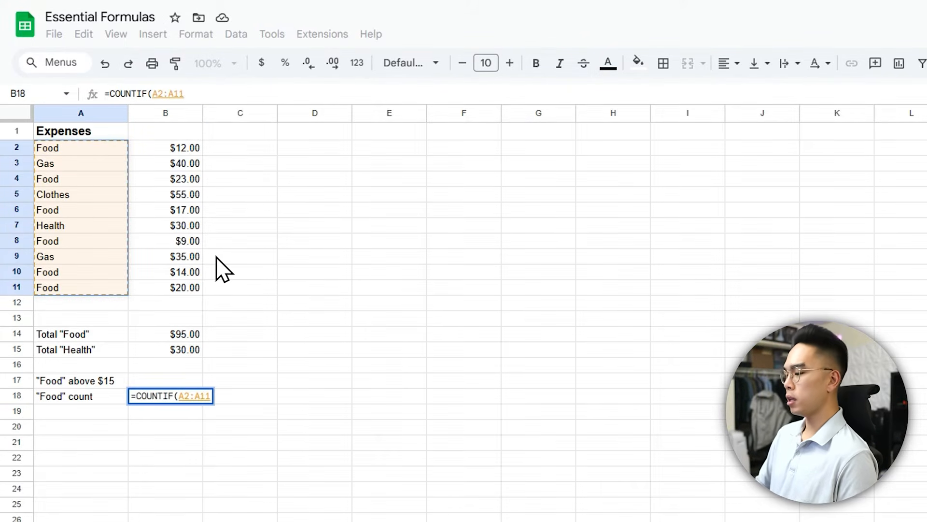
type(", \"")
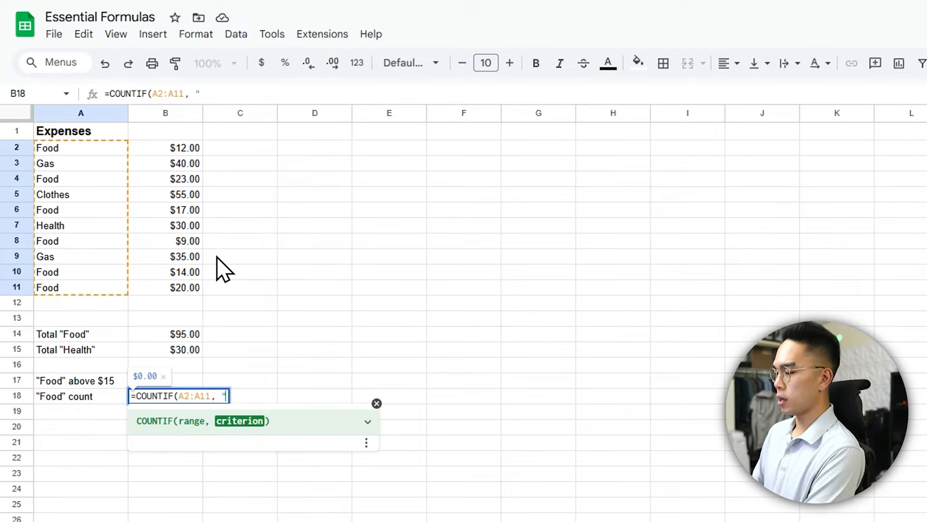
type("Food\")")
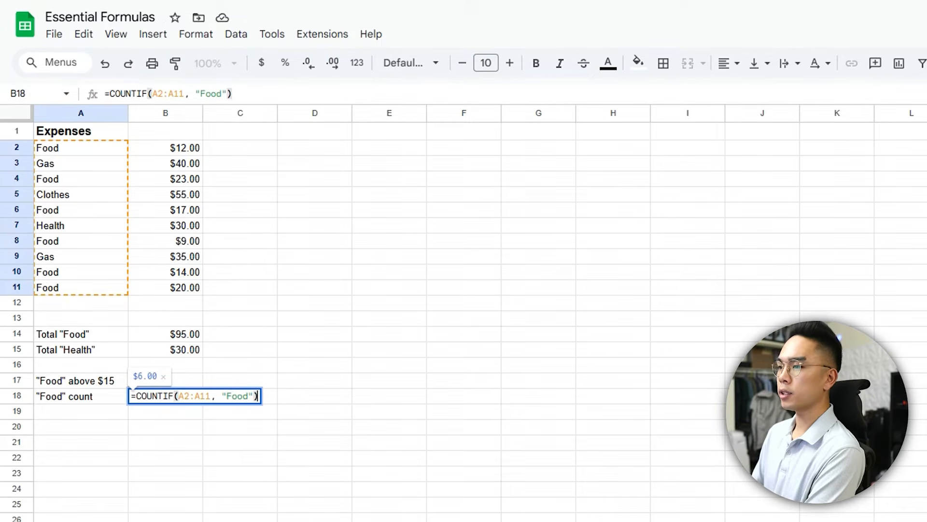
key("Return")
Step: Remove the currency number format from the food count in B18 and from the empty cell B17
left_click(162, 396)
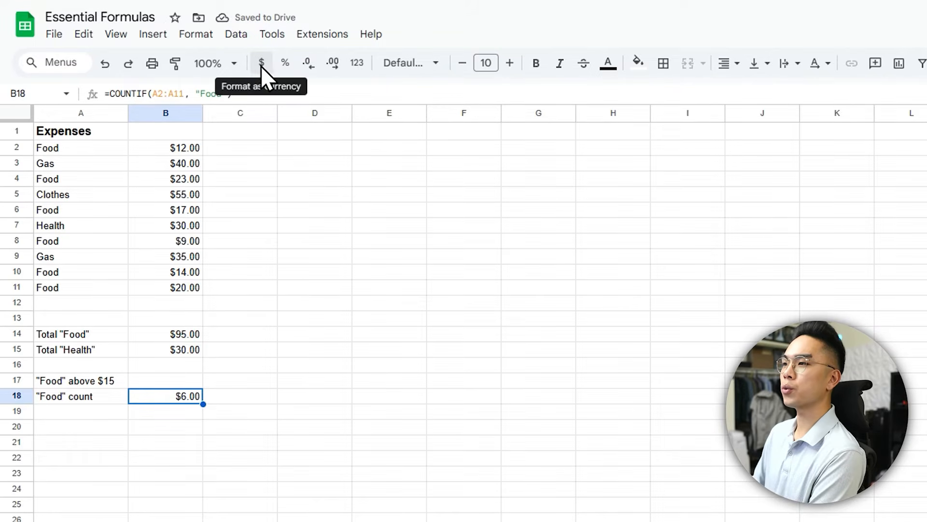
left_click(356, 63)
left_click(381, 90)
left_click(365, 349)
left_click(172, 395)
left_click(165, 380)
left_click(357, 63)
left_click(371, 89)
left_click(243, 365)
left_click(171, 380)
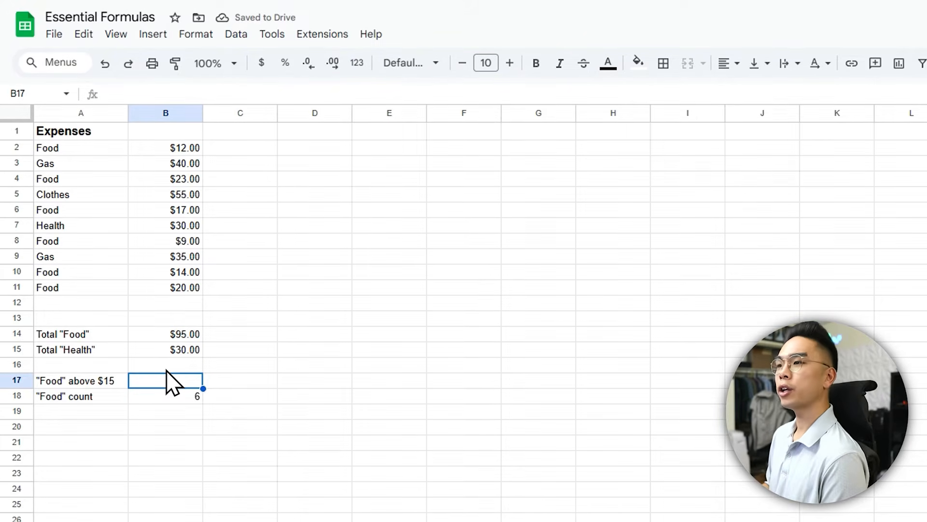
left_click(187, 395)
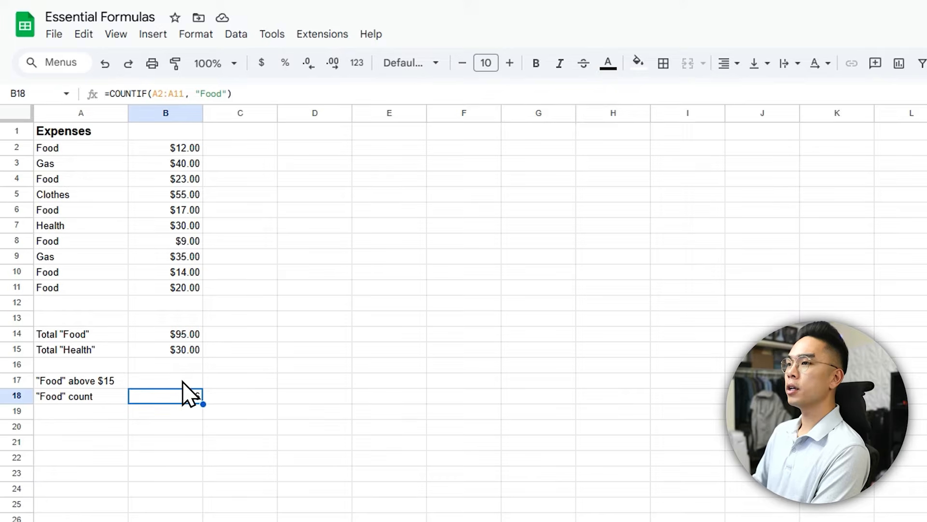
Step: Count the food expenses above $15 in B17 with =COUNTIFS(A2:A11,"Food",B2:B11,">15")
left_click(170, 381)
type("=COUNTIFS(\"")
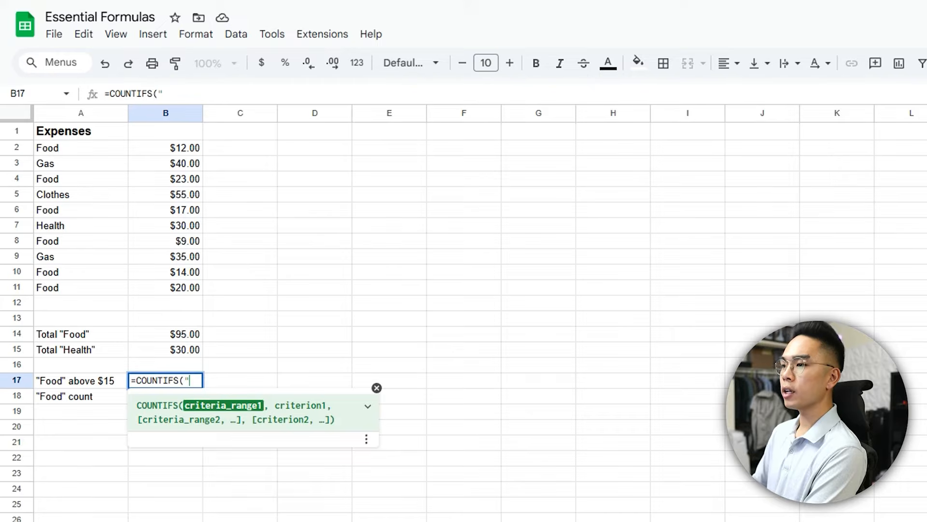
key("BackSpace")
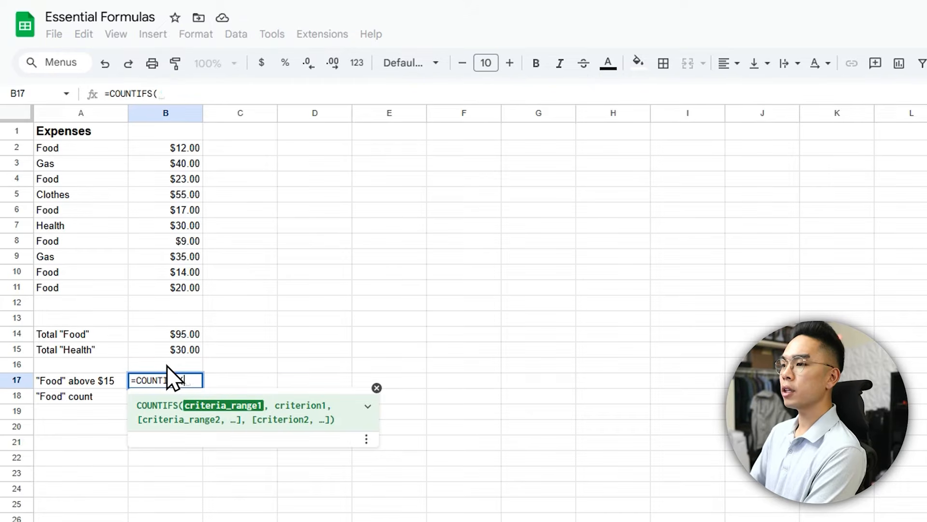
left_click(58, 148)
left_click_drag(59, 148, 60, 286)
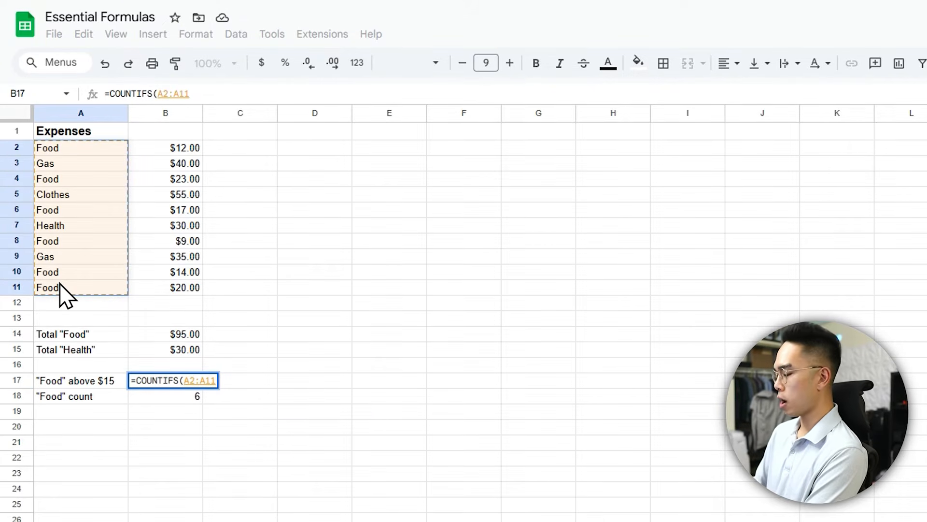
type(",\"Food\"")
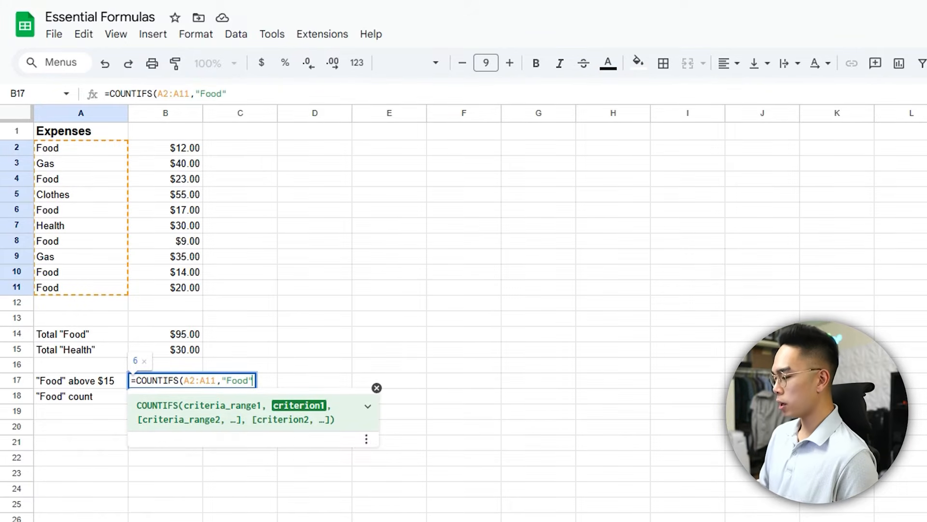
type(",")
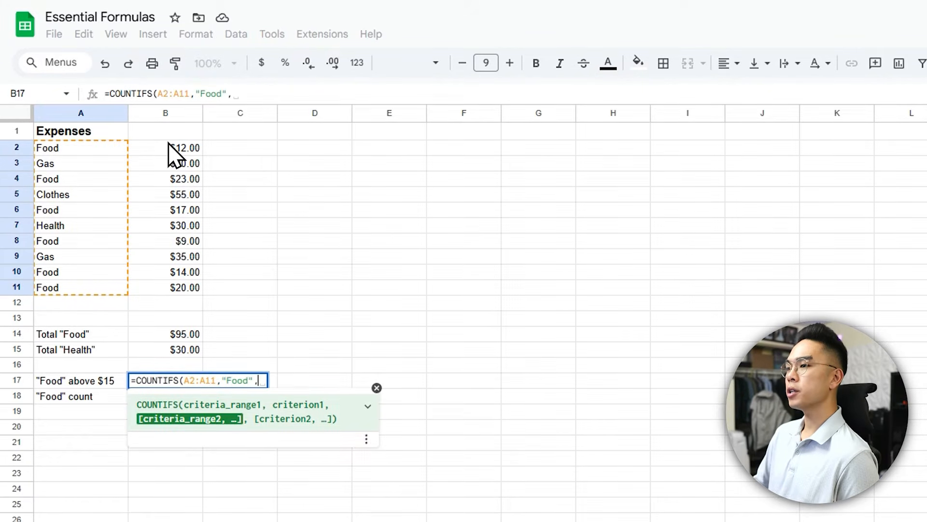
left_click_drag(168, 144, 173, 289)
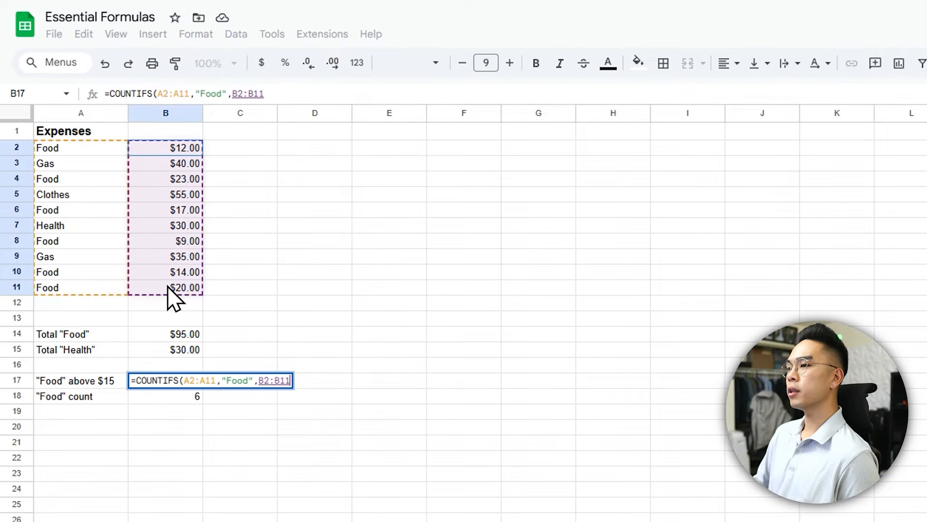
type(",")
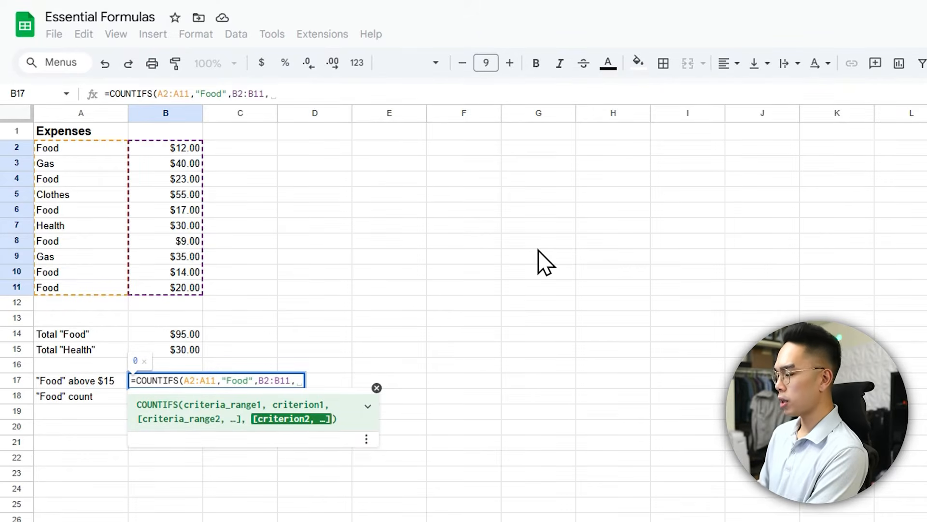
type("\">")
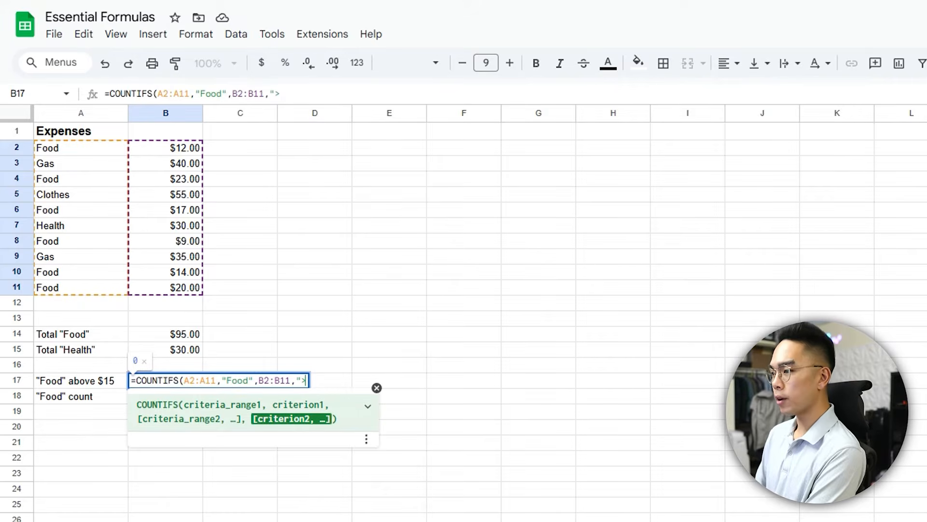
type("15\"")
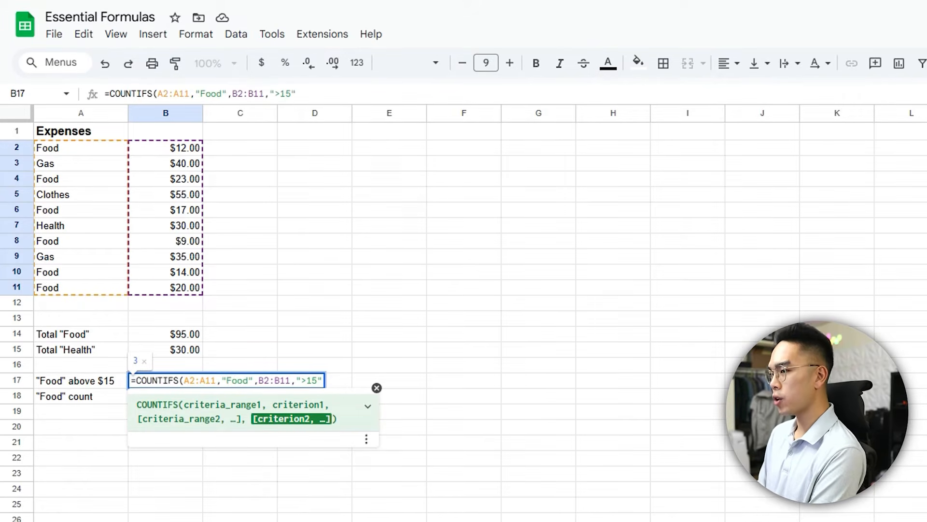
type(")")
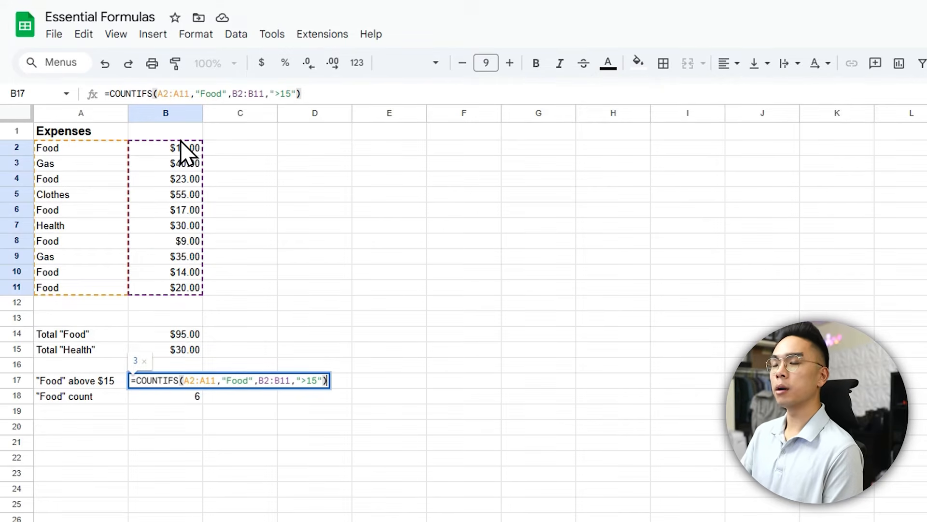
key("Return")
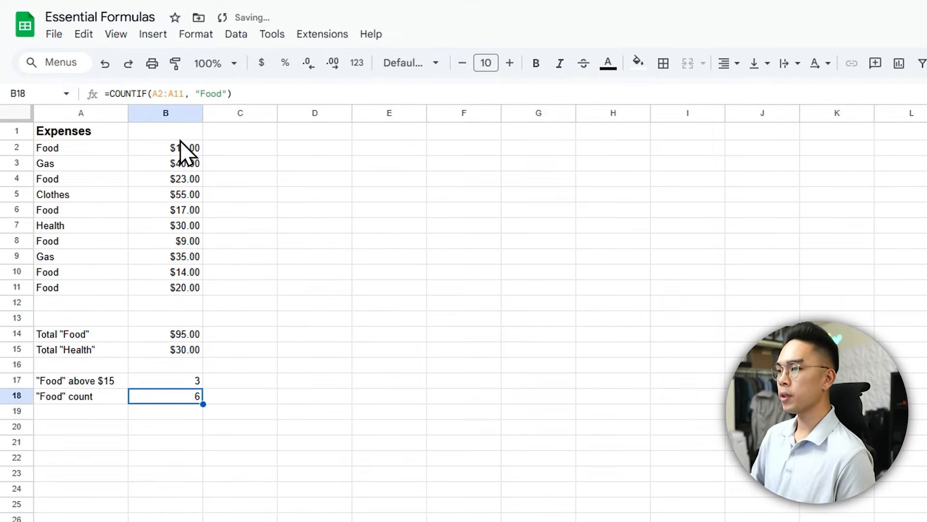
left_click(168, 382)
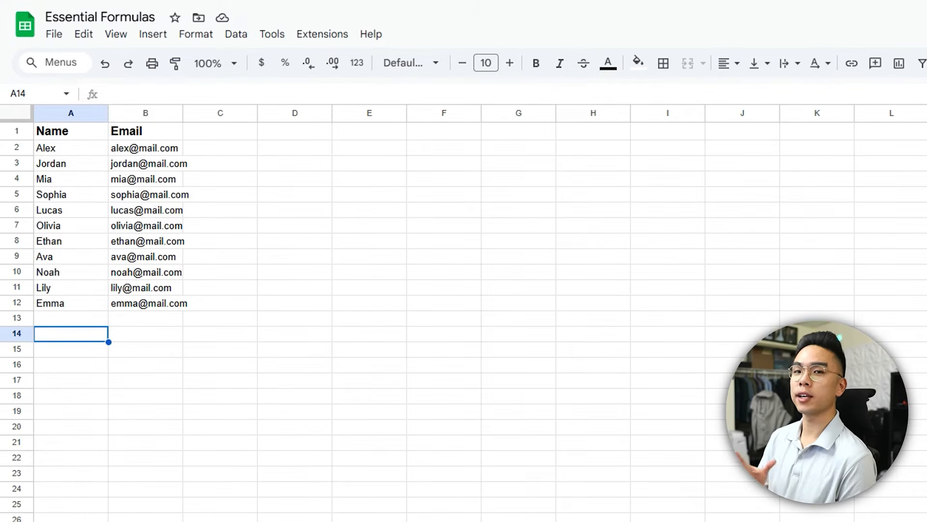
Step: In A14, use XLOOKUP to find the name listed in A6 within A2:A12 and return its B2:B12 email, and widen column A to fit
type("=XLOOKUP")
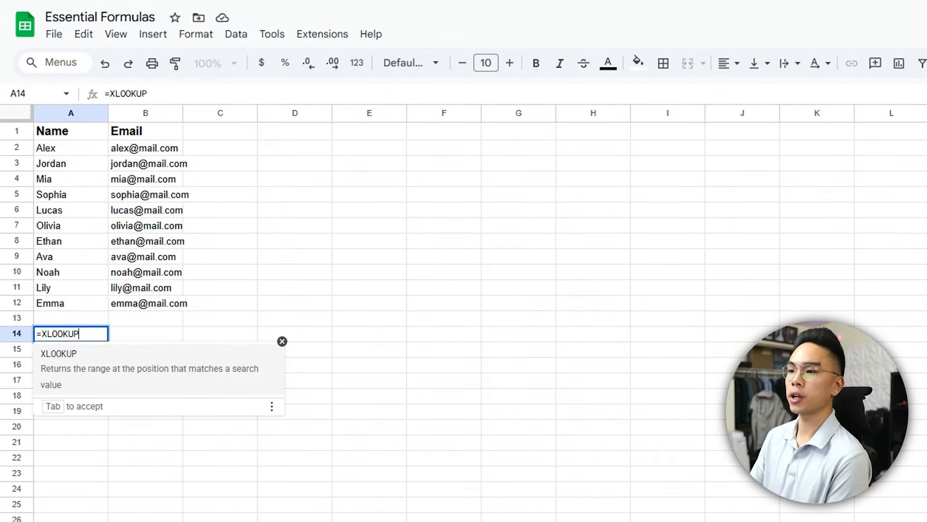
type("(\"")
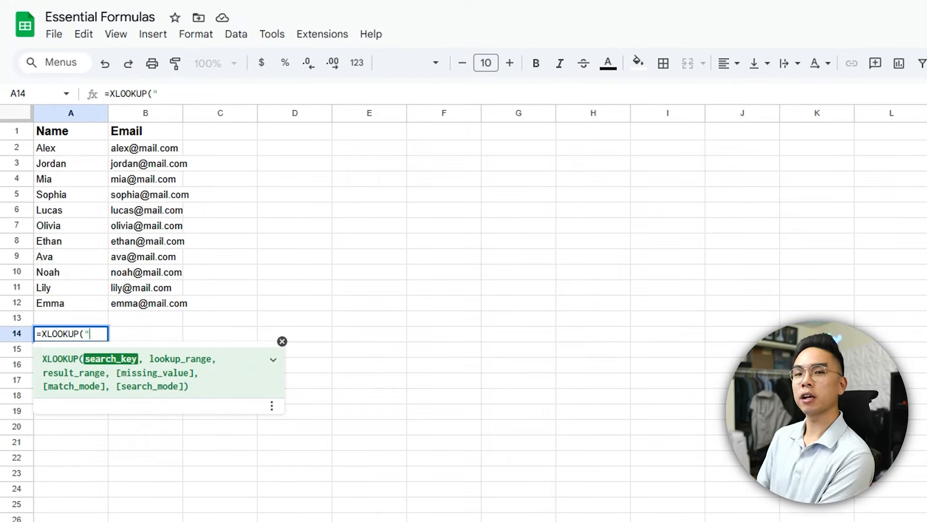
type("Luycas")
key("BackSpace")
key("BackSpace")
key("BackSpace")
key("BackSpace")
type("cas")
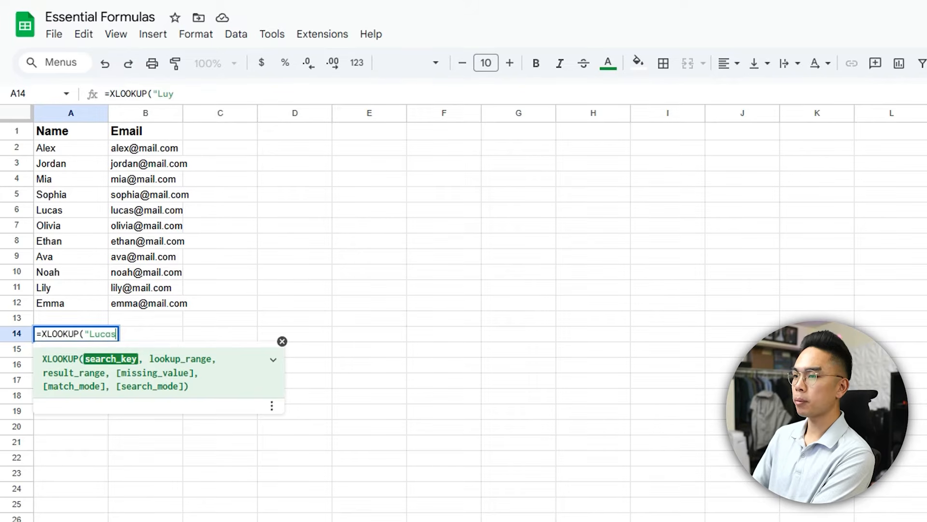
type("\",")
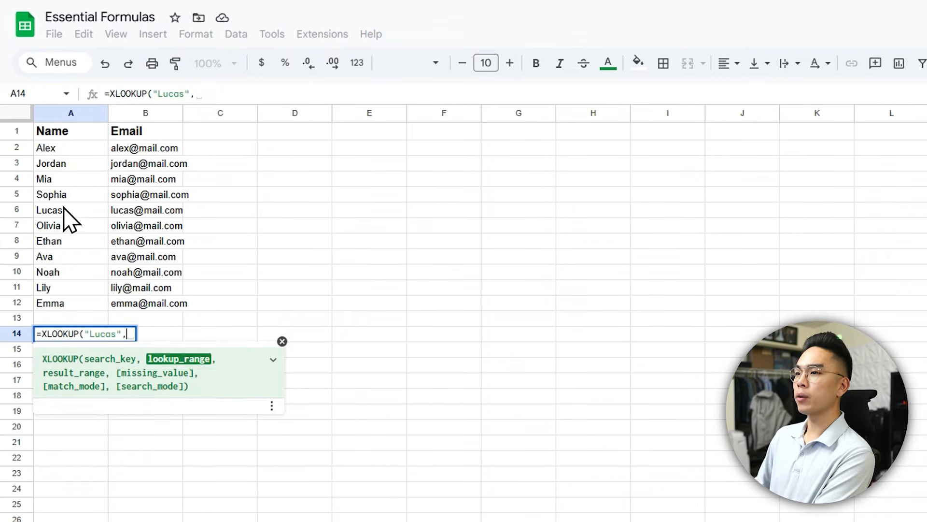
left_click_drag(58, 148, 66, 305)
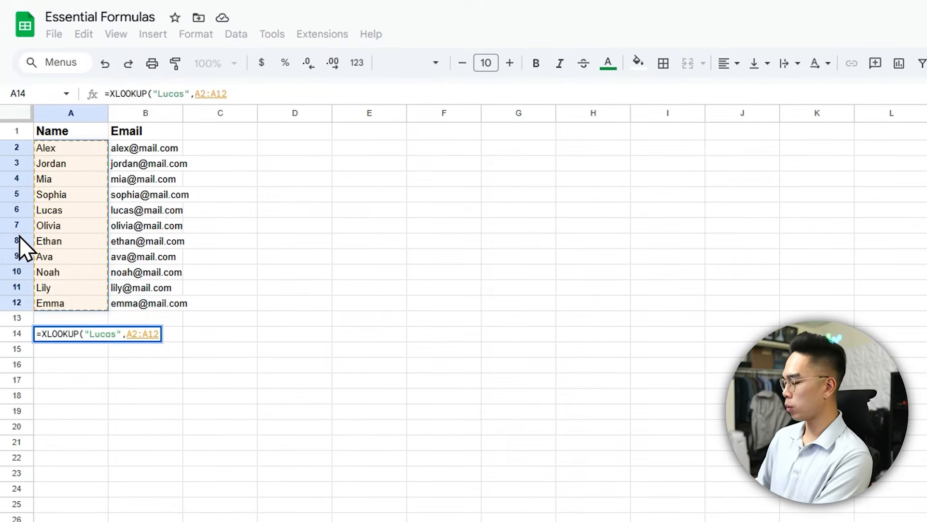
type(",")
left_click_drag(158, 149, 144, 312)
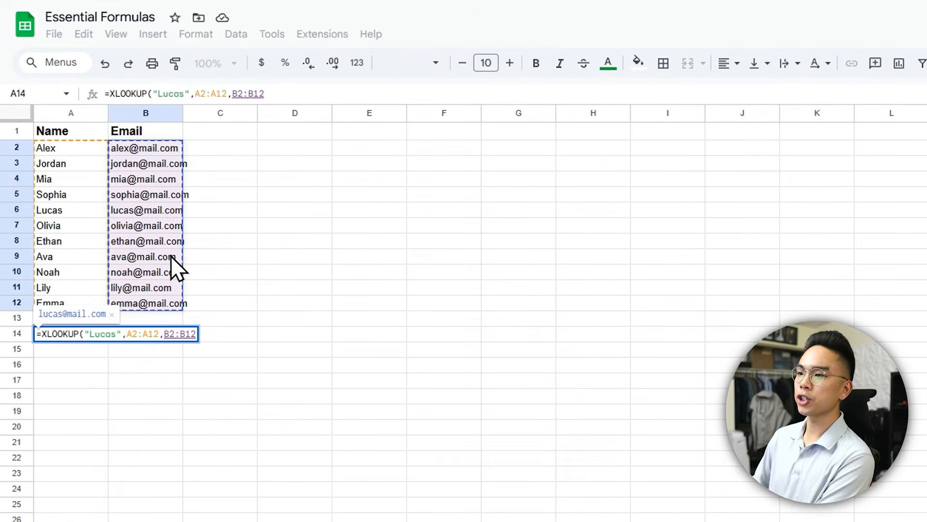
type(")")
key("Return")
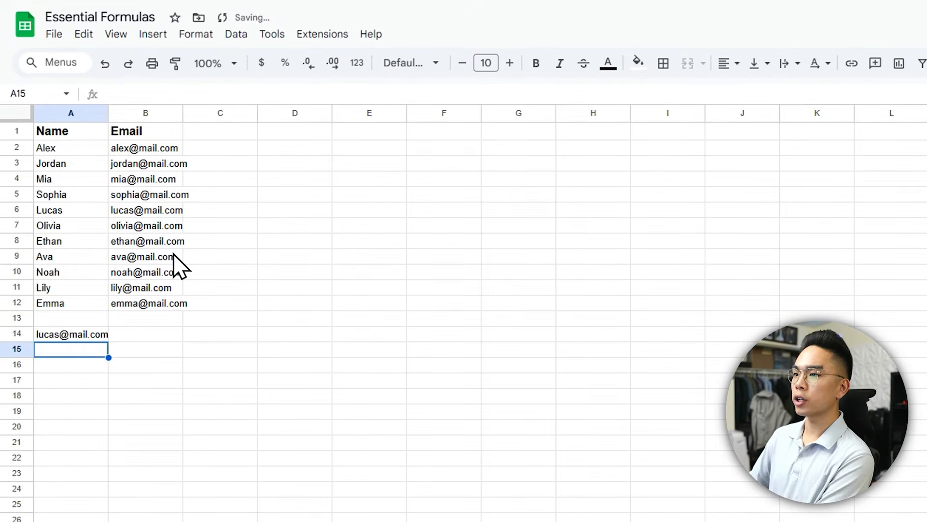
left_click_drag(107, 113, 128, 113)
Step: Change the search key of the XLOOKUP formula in A14 to the name listed in A4
left_click(112, 333)
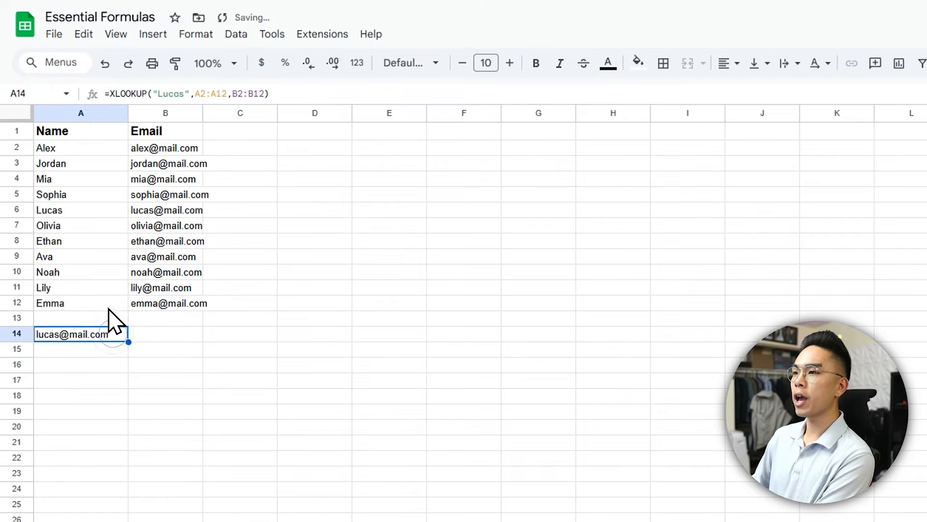
double_click(181, 83)
type("Mia")
key("Return")
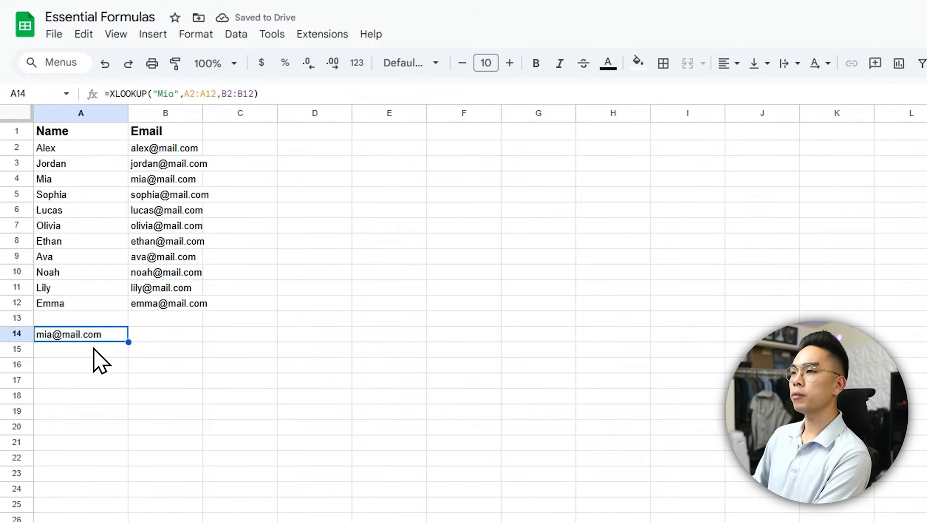
Step: Replace the quoted name in A14's XLOOKUP formula with a reference to cell A15 as the search key
left_click(153, 93)
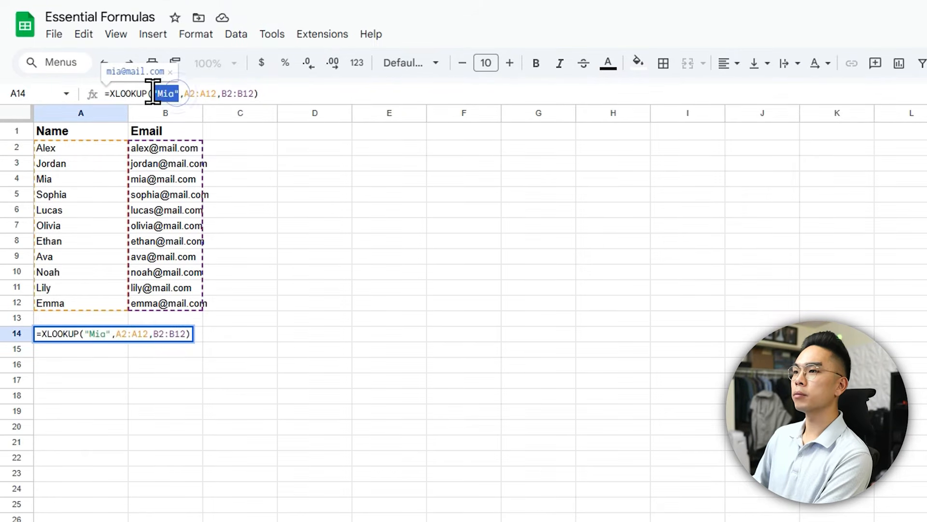
left_click_drag(153, 93, 178, 93)
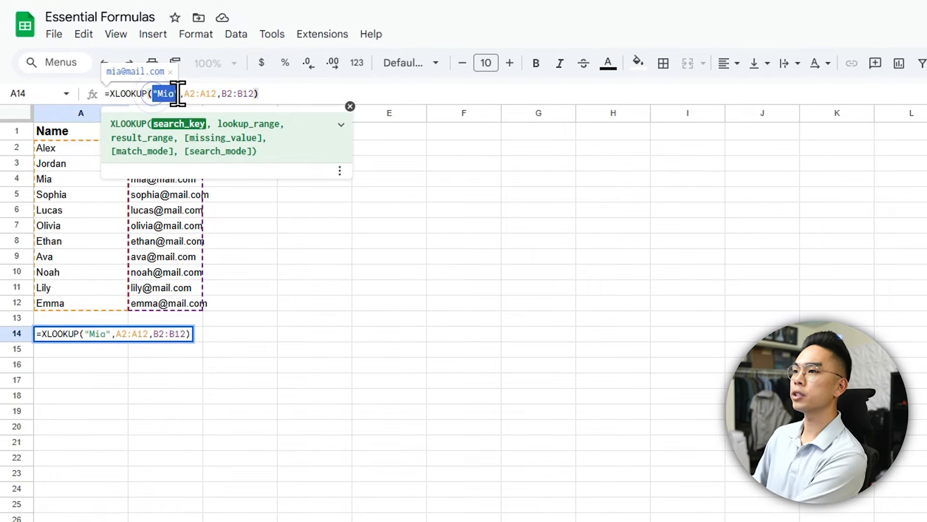
key("BackSpace")
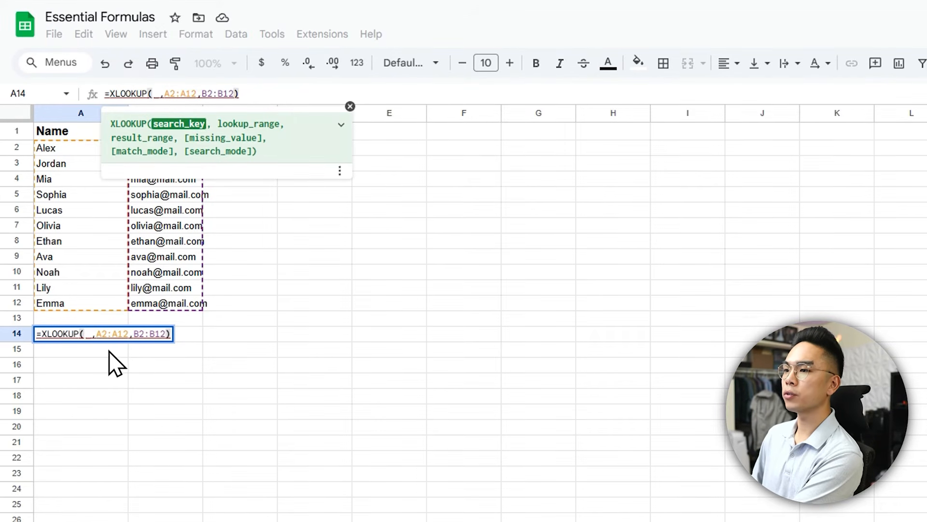
left_click(109, 348)
key("Return")
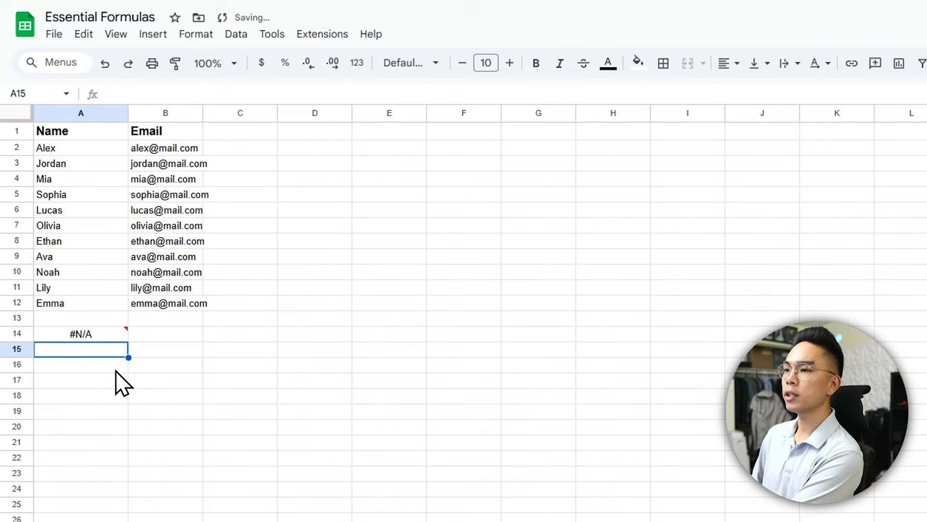
Step: Enter the name listed in A10 into A15 as the lookup value, and check the XLOOKUP formula in A14
left_click(104, 336)
left_click(103, 348)
type("Noah")
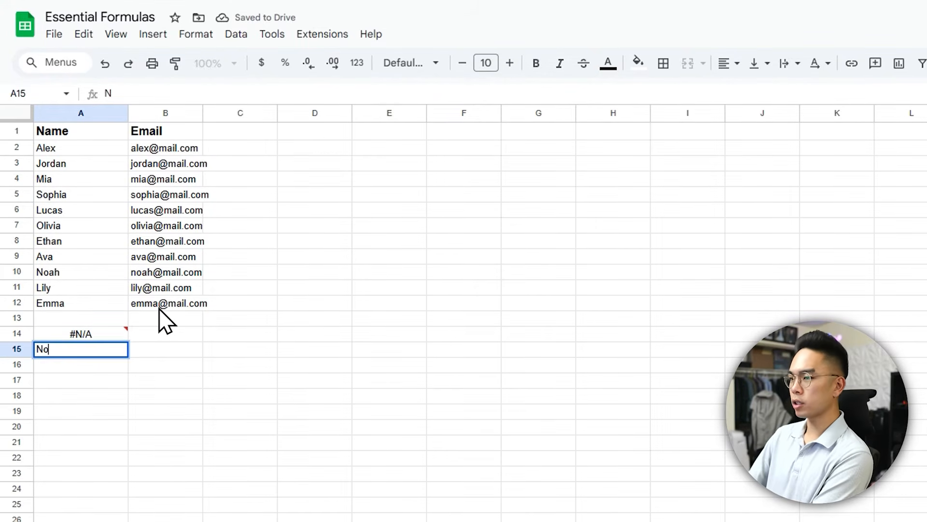
key("Return")
left_click(114, 350)
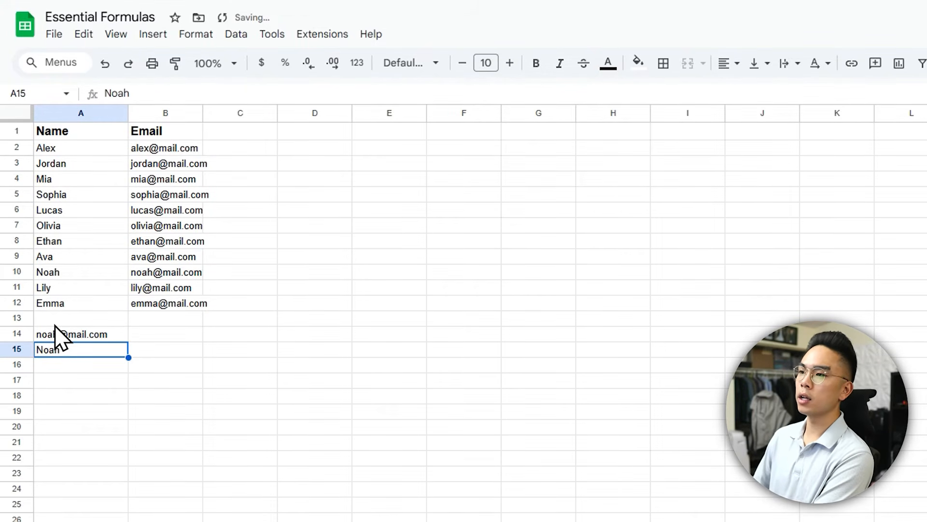
left_click(44, 333)
key("Return")
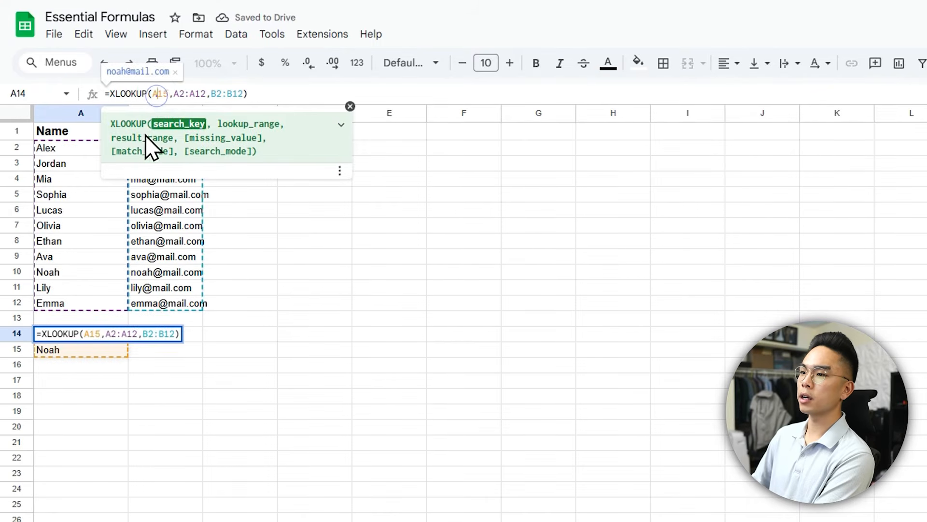
left_click(88, 378)
Step: Change the lookup name in A15 to the one listed in A2, followed by the one listed in A5
left_click(70, 348)
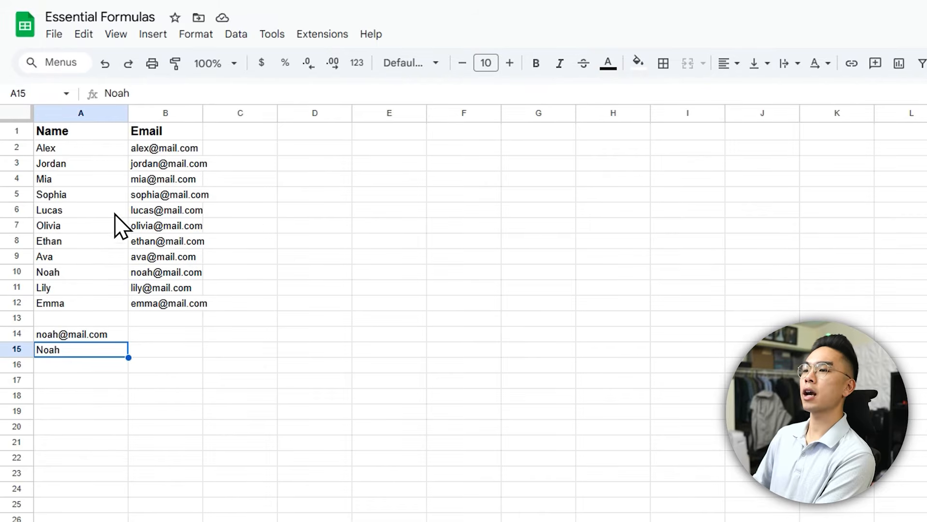
type("Alex")
key("Return")
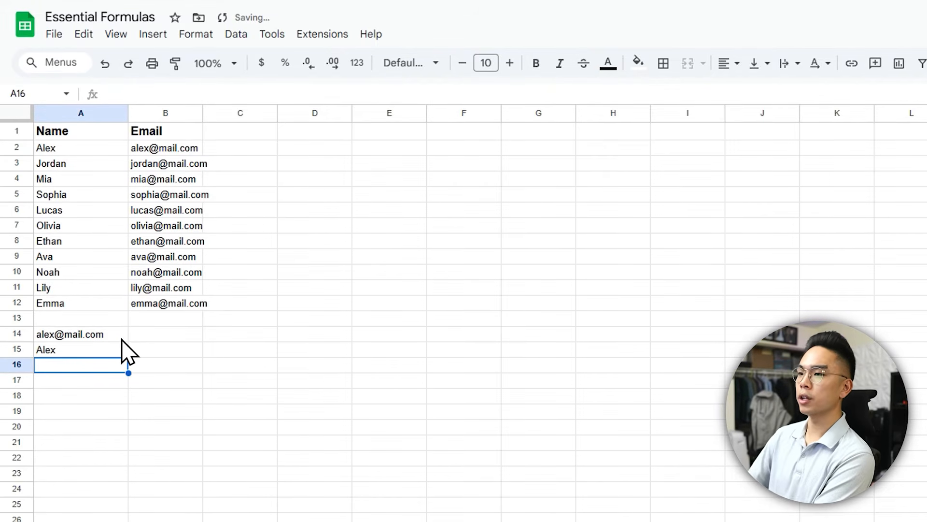
key("Up")
type("Sophia")
key("Return")
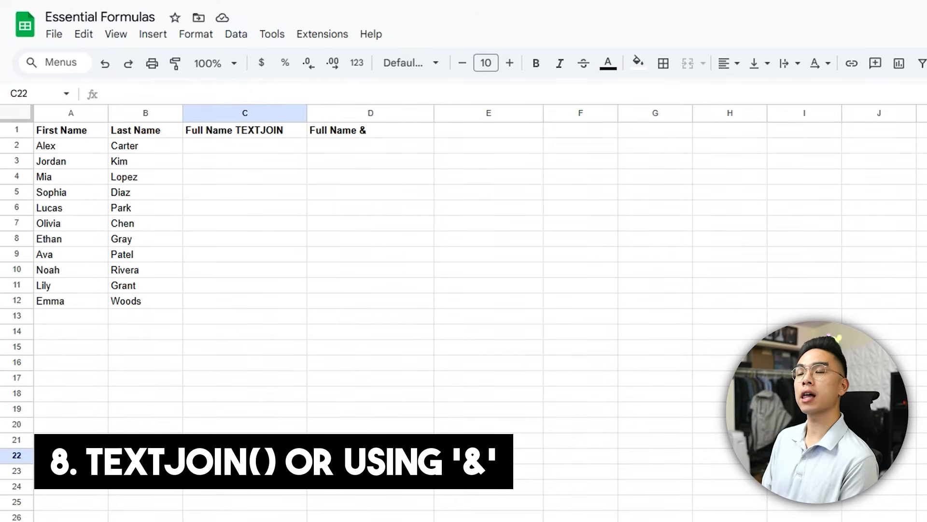
Step: On the first and last name sheet, join A2 and B2 in C2 with =TEXTJOIN(" ", TRUE, A2,B2)
left_click(245, 146)
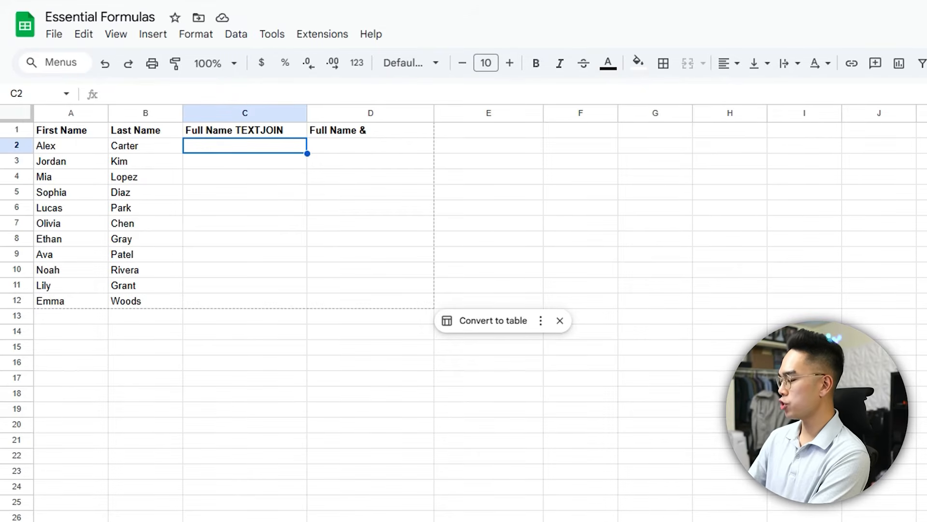
type("=TEXTJOIN(")
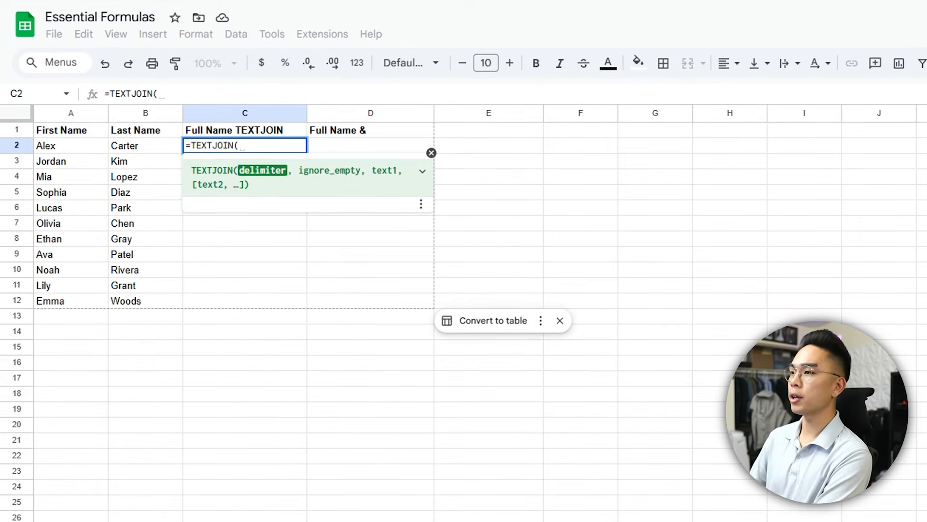
type("\" \"")
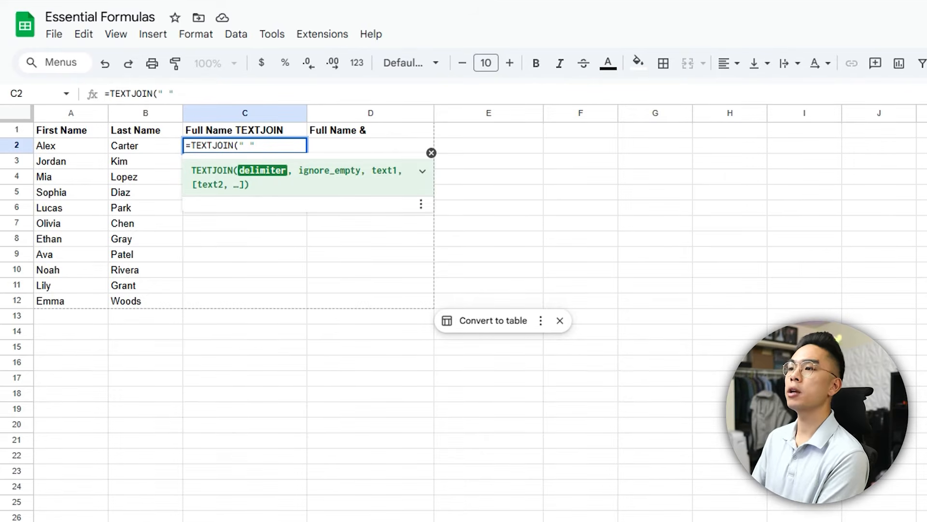
type(", ")
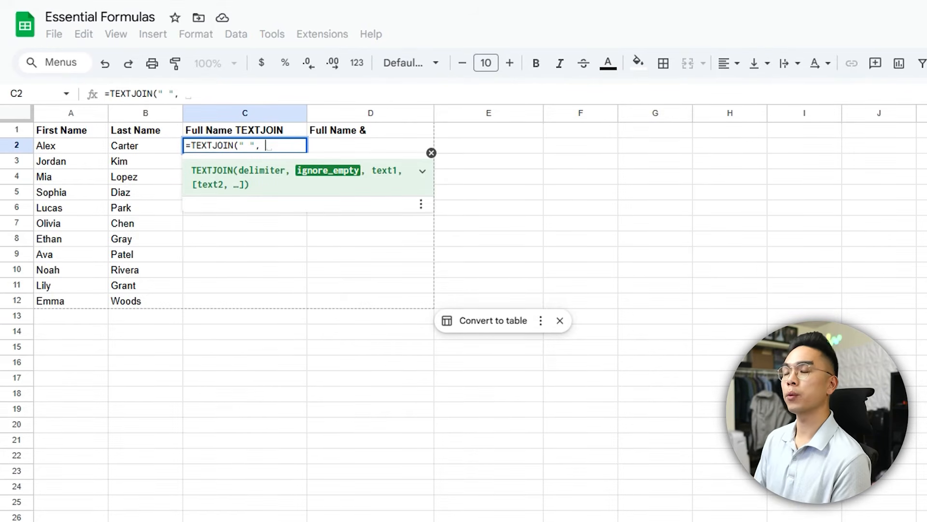
type("TRUE")
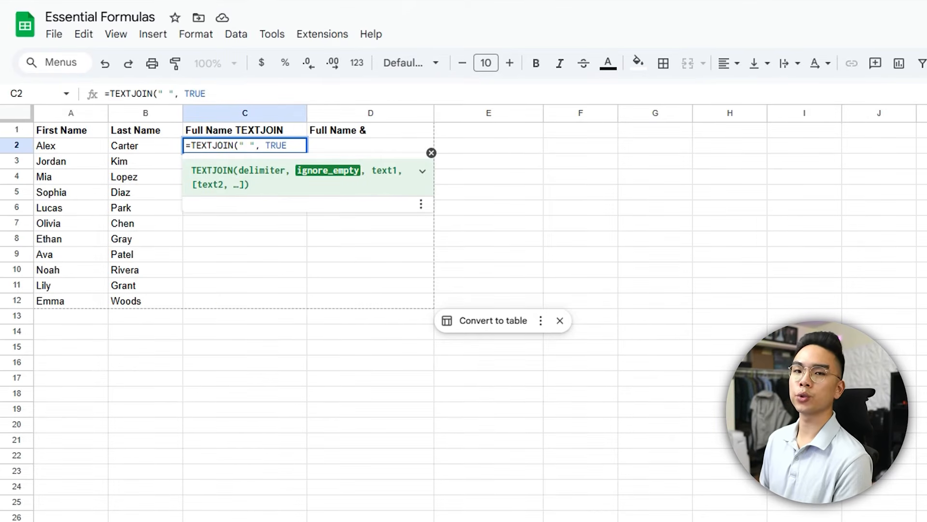
type(",")
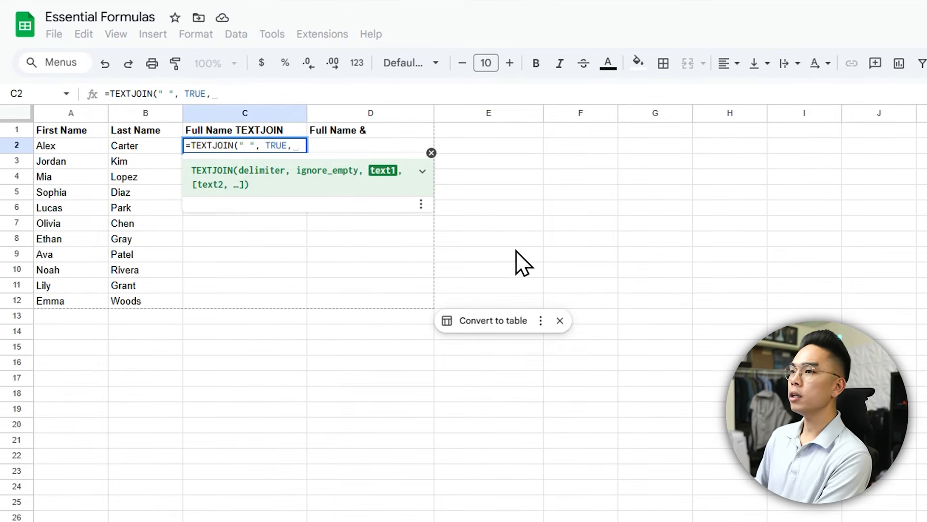
left_click(74, 146)
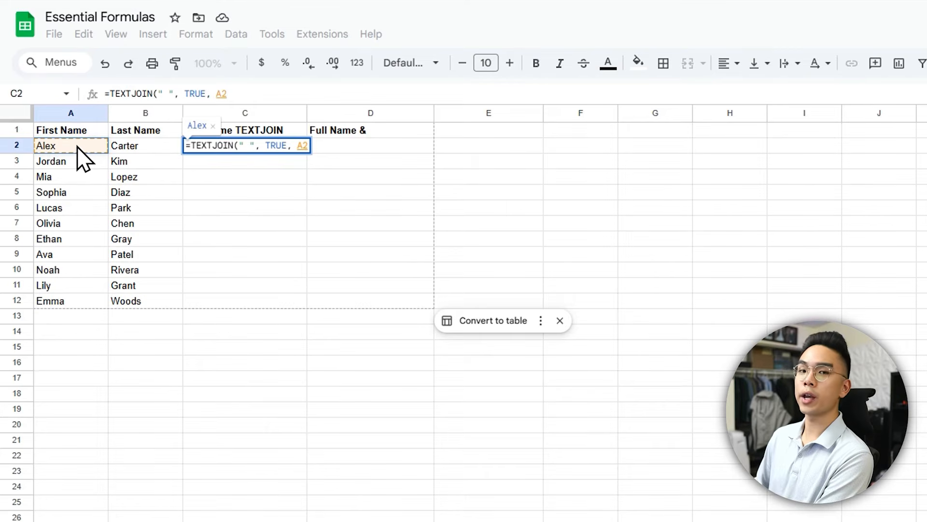
type(",")
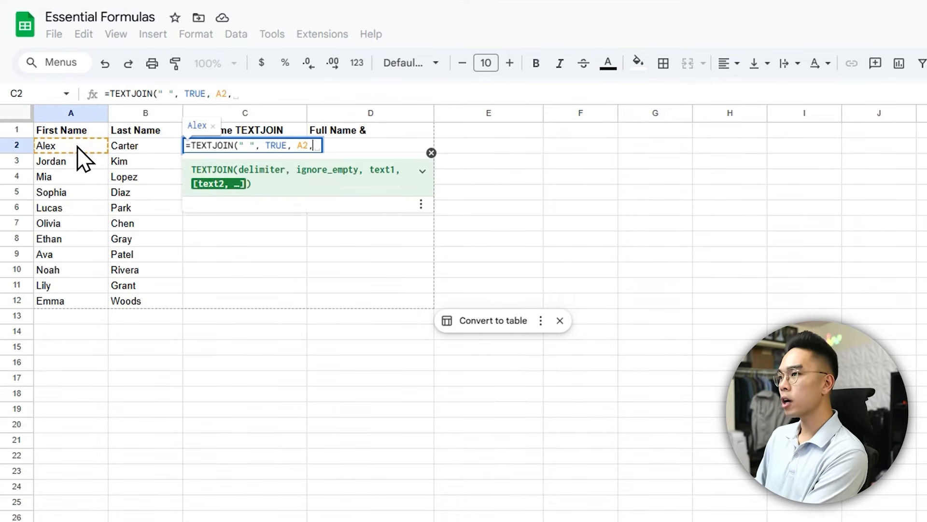
left_click(145, 145)
type(")")
key("Return")
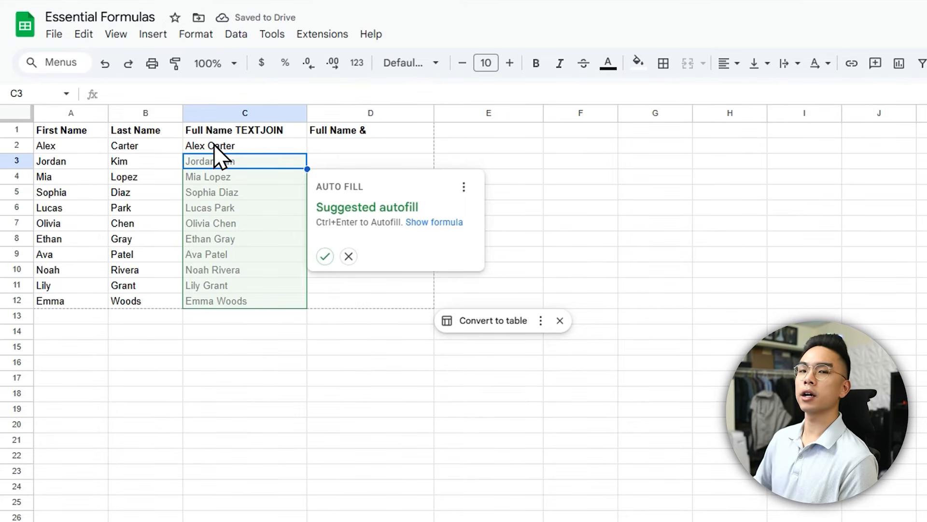
Step: Fill the TEXTJOIN formula from C2 down through C12 for all the remaining names
left_click(322, 257)
left_click(285, 147)
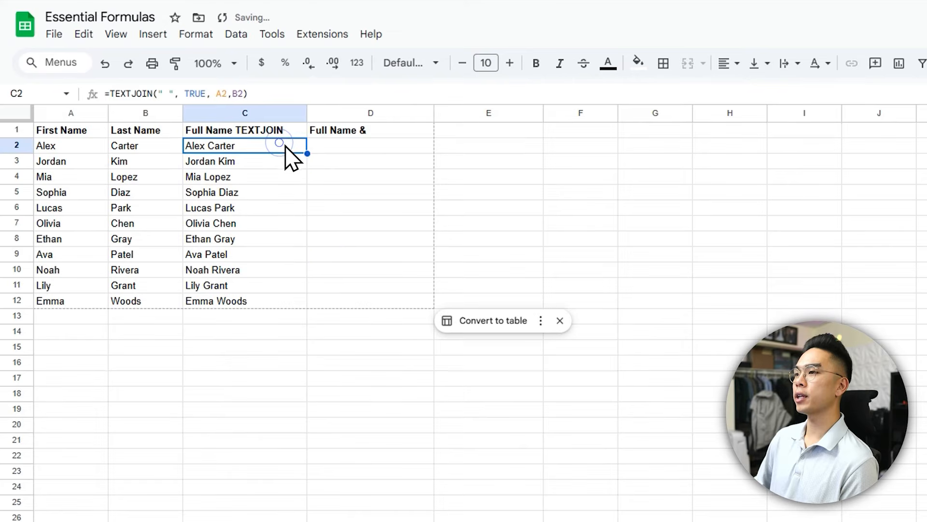
left_click_drag(305, 153, 297, 302)
key("ctrl+d")
left_click(368, 283)
Step: Combine the first and last name in D2 with the formula =A2 & " " & B2
left_click(329, 146)
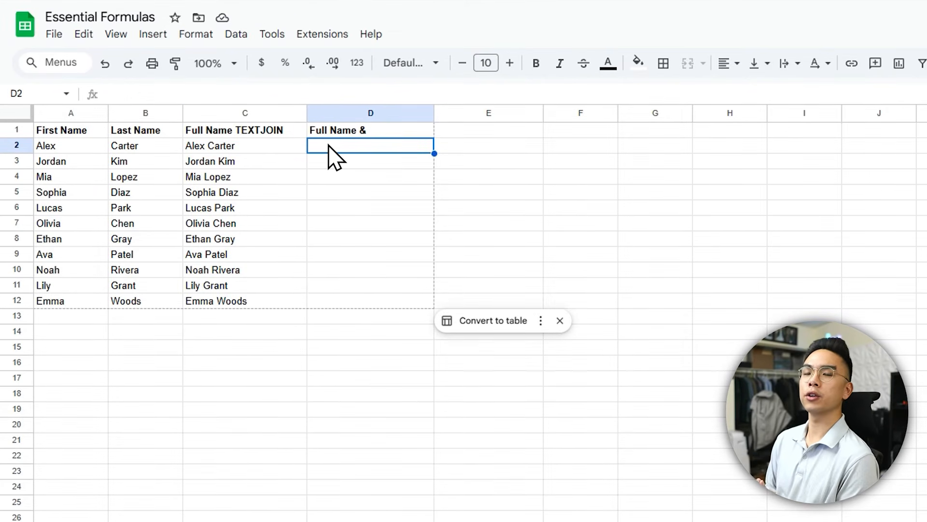
type("=")
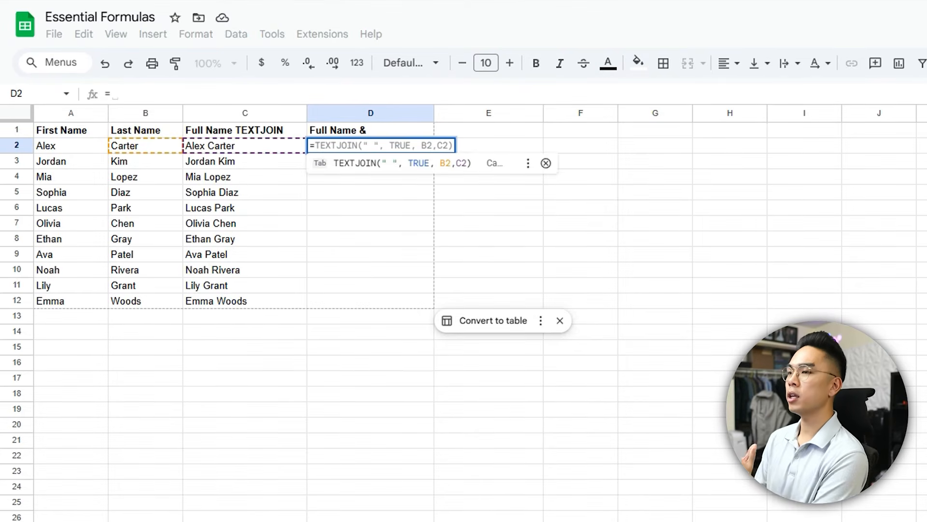
left_click(78, 146)
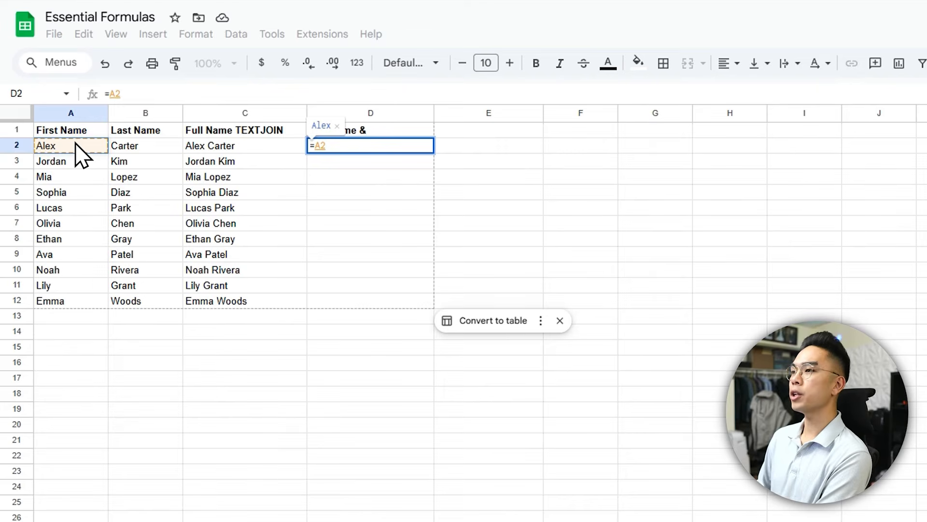
type("& ")
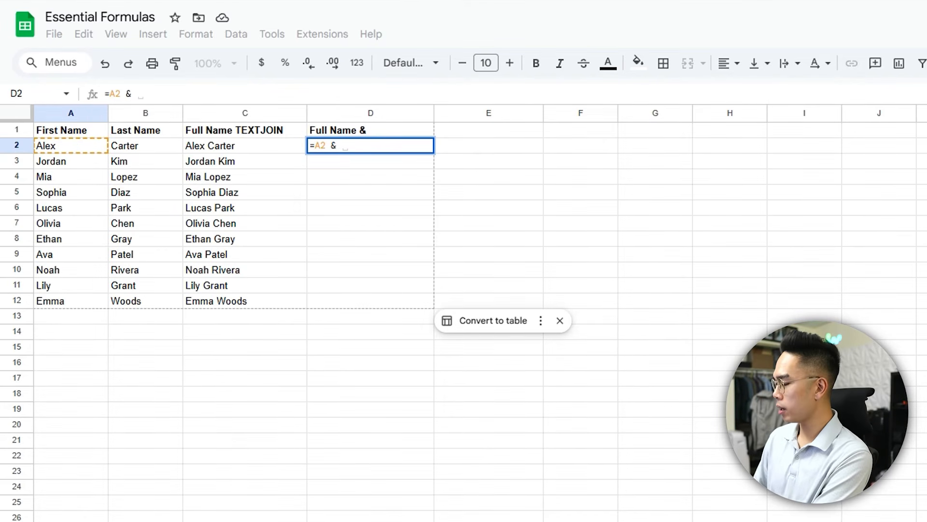
type(" \" \"")
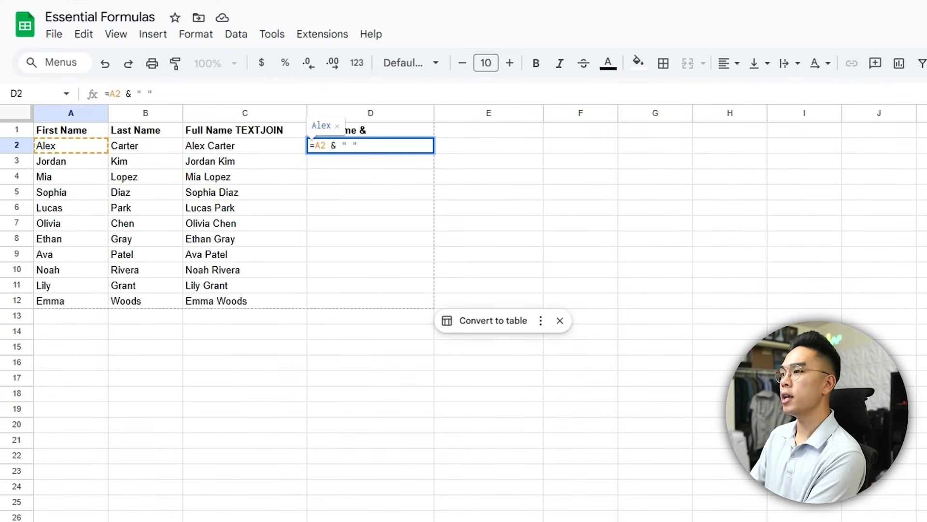
type(" &")
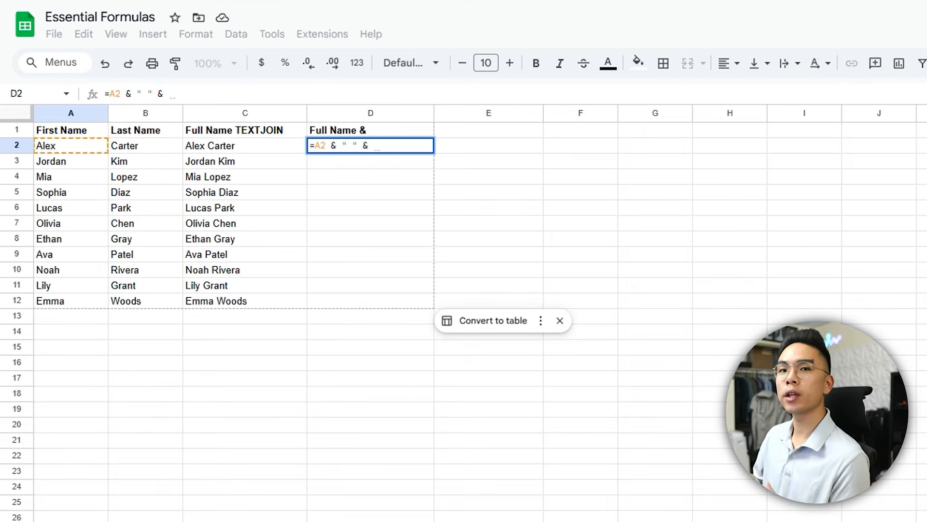
left_click(119, 147)
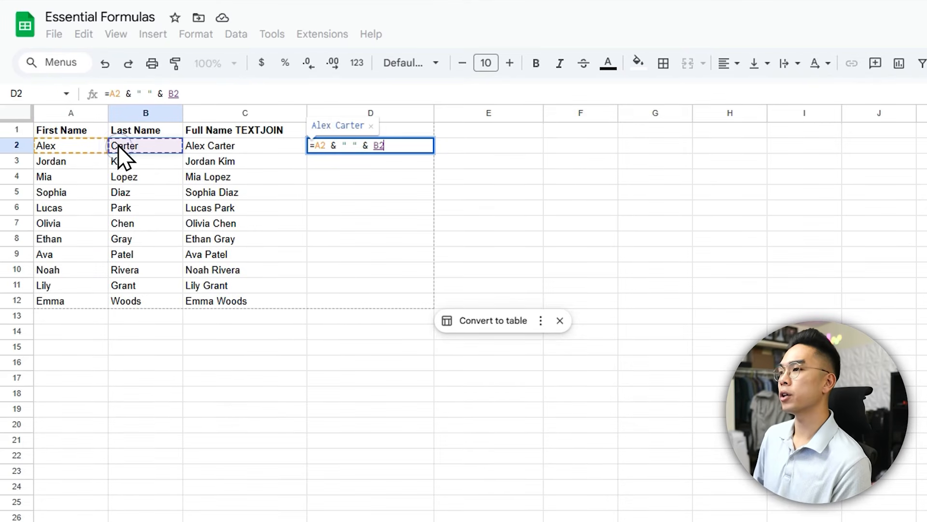
key("Return")
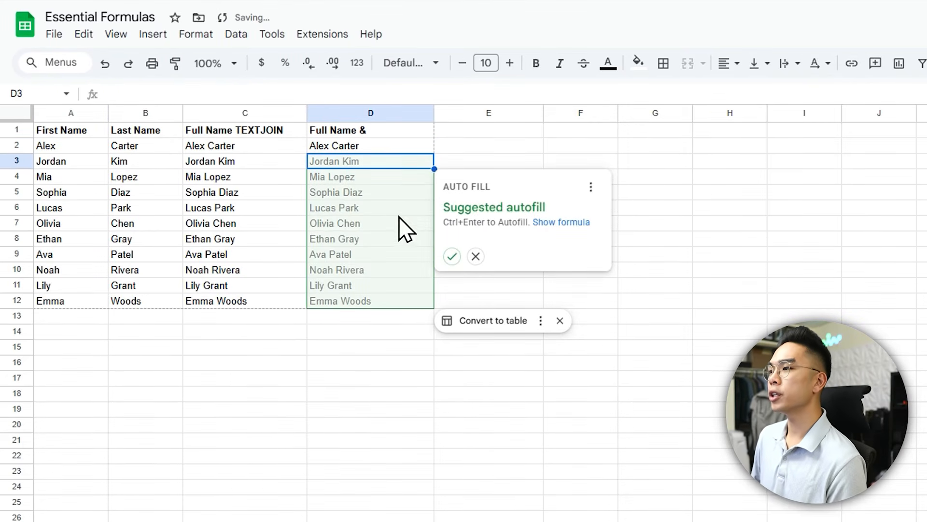
Step: Fill the ampersand formula down through D12 and compare the formulas in D2 and C2
left_click(452, 256)
left_click(381, 144)
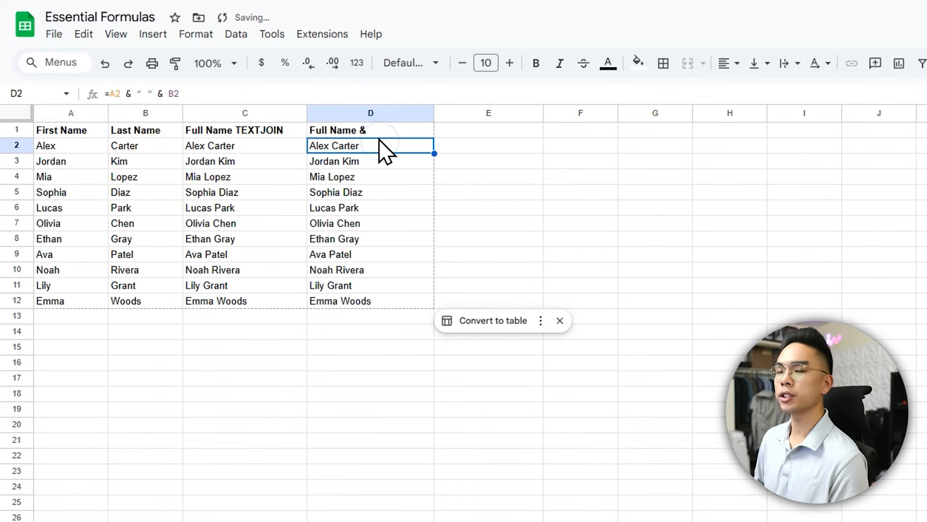
key("Left")
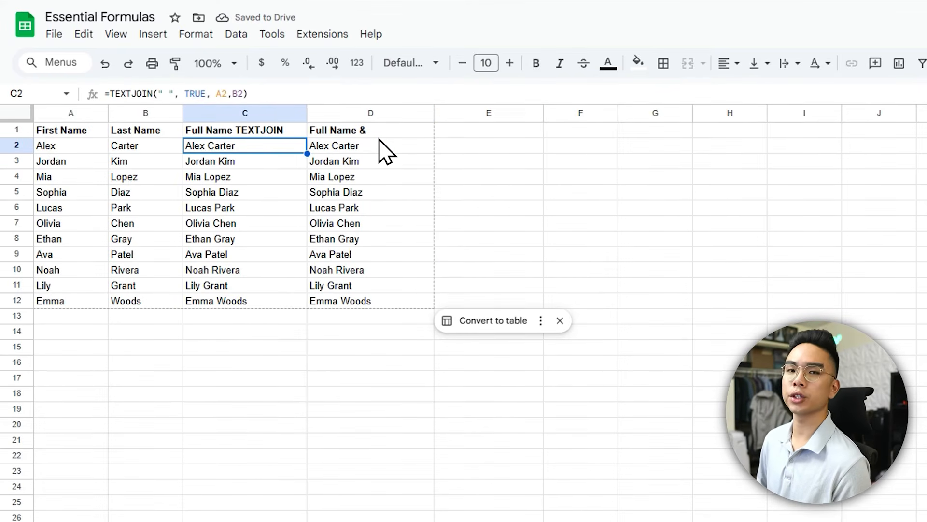
key("Right")
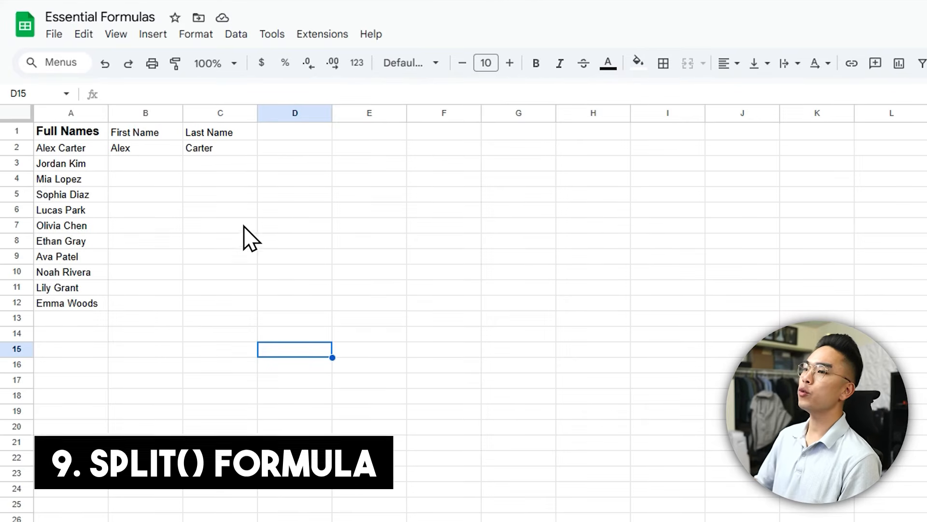
Step: On the full names sheet, split the name in A3 at the space with =SPLIT(A3, " ") in B3
left_click(97, 164)
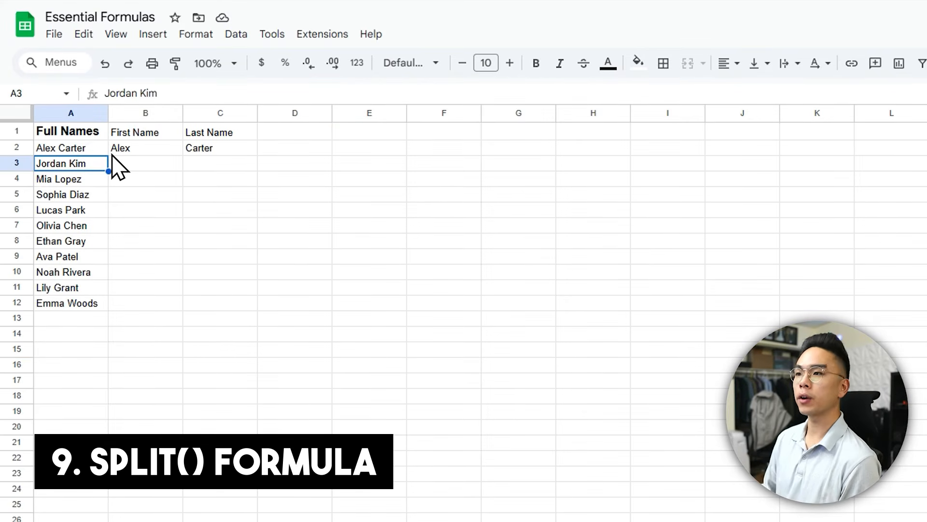
left_click(112, 158)
type("=SPLIT(")
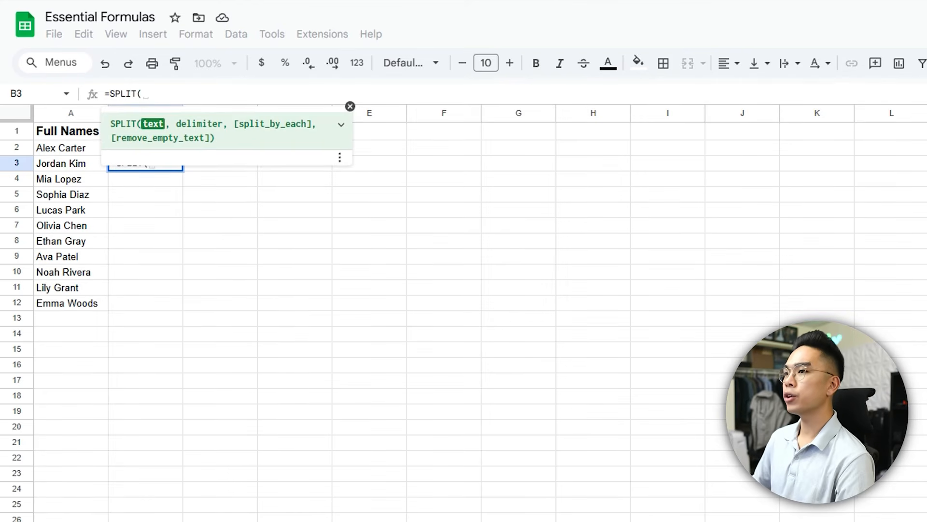
left_click(85, 162)
type(",")
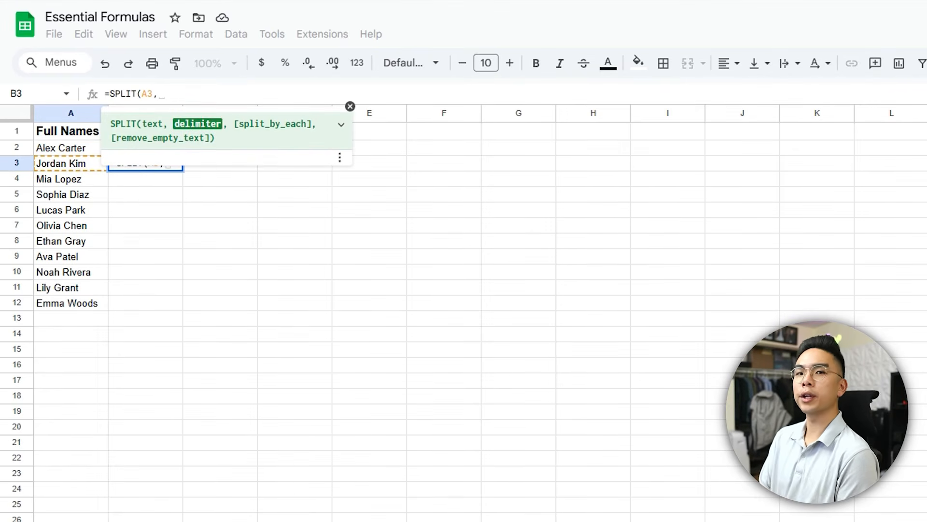
type("\" ")
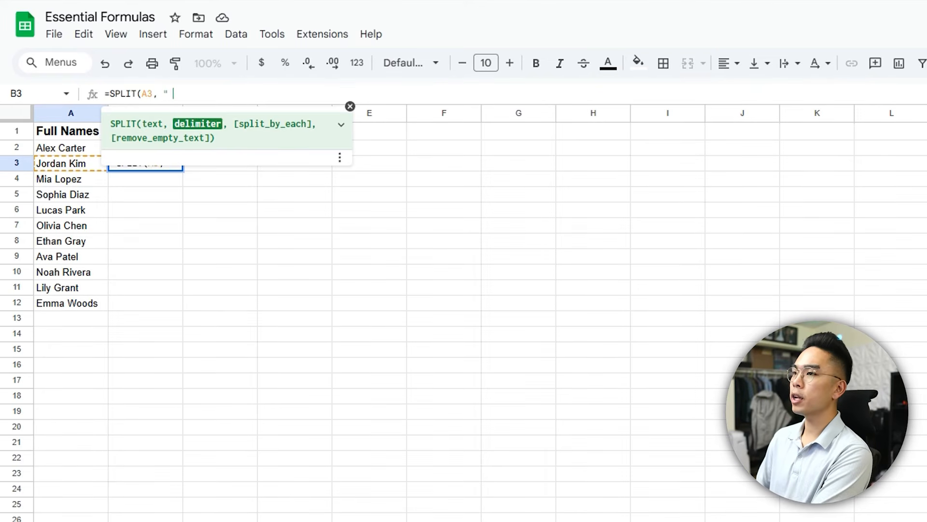
type("\")")
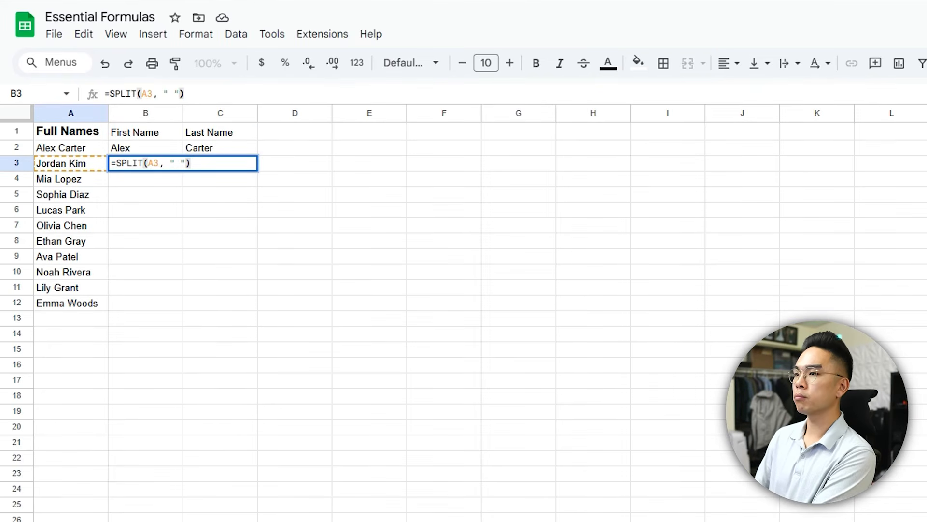
key("Return")
Step: Fill the SPLIT formula from B3 down through B12 for the remaining full names
left_click(198, 161)
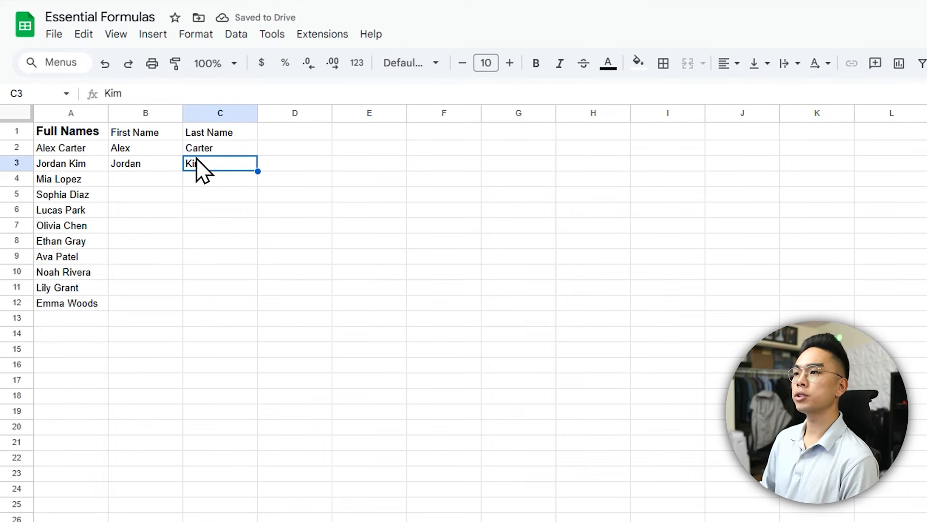
key("Left")
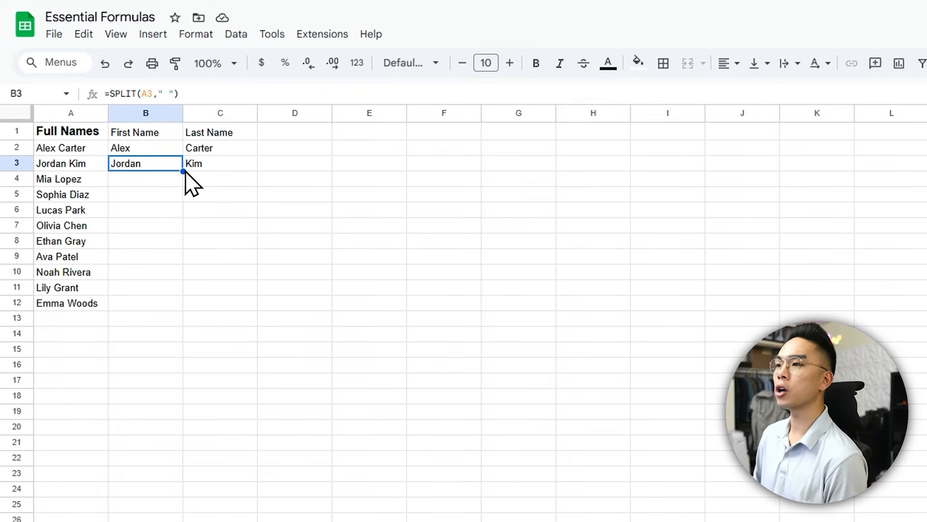
left_click_drag(184, 171, 177, 307)
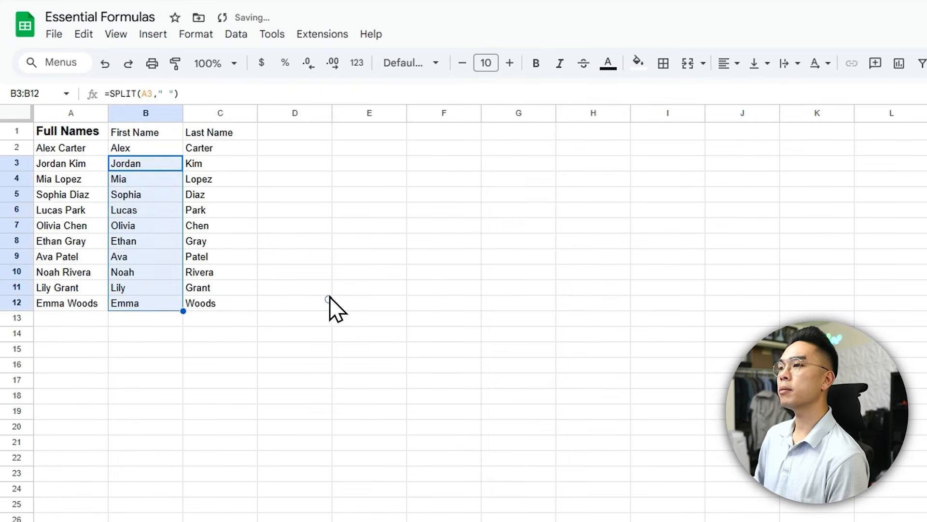
left_click(323, 304)
Step: Append a third name to the full name in A3 and check the split result in D3
left_click(97, 165)
left_click(209, 96)
type("Mark")
key("Return")
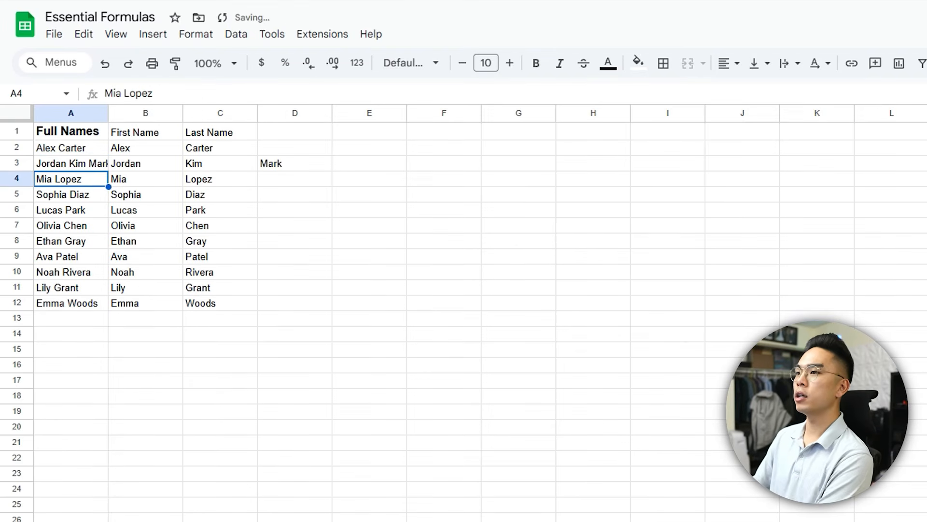
left_click(304, 167)
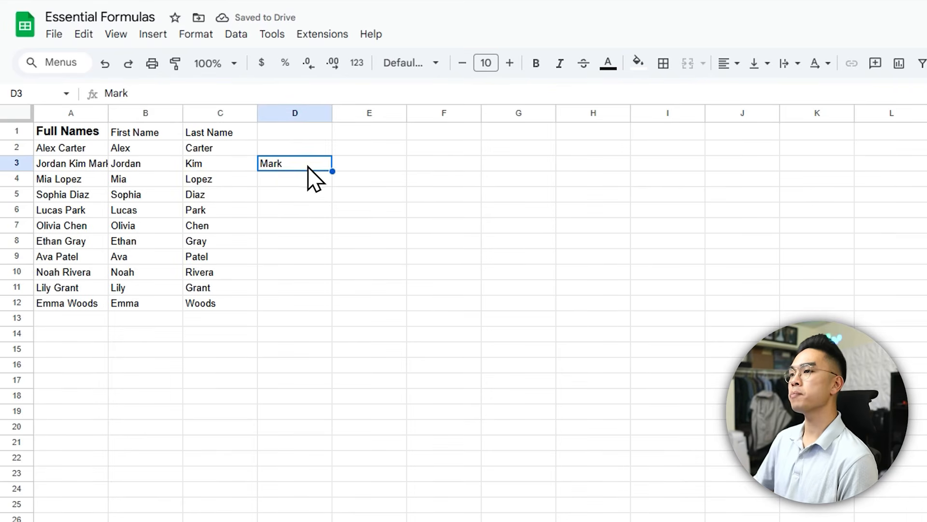
Step: Enter a sample phone number with hyphens in A14
left_click(88, 333)
type("123-456-7890")
key("Tab")
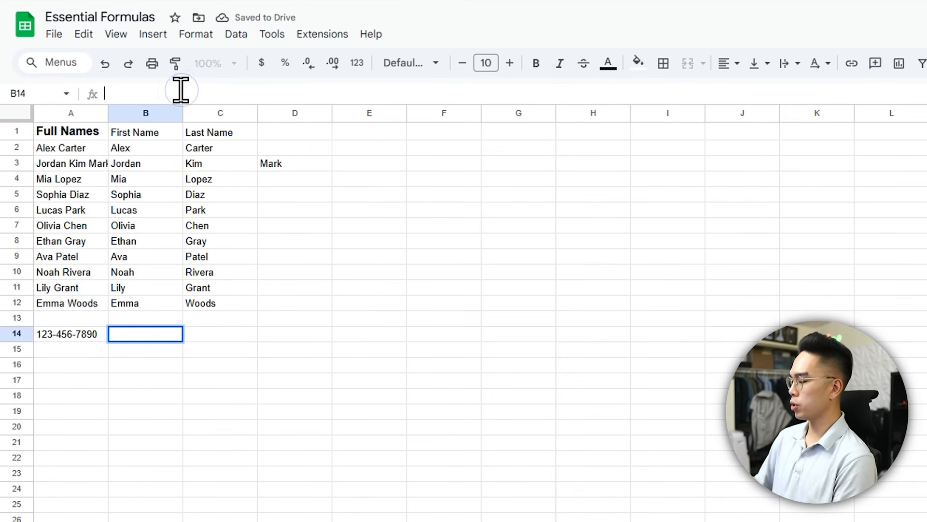
Step: Split the phone number at its hyphens with =SPLIT(A14,"-") in B14 and check the resulting parts across row 14
type("=SPLIT(")
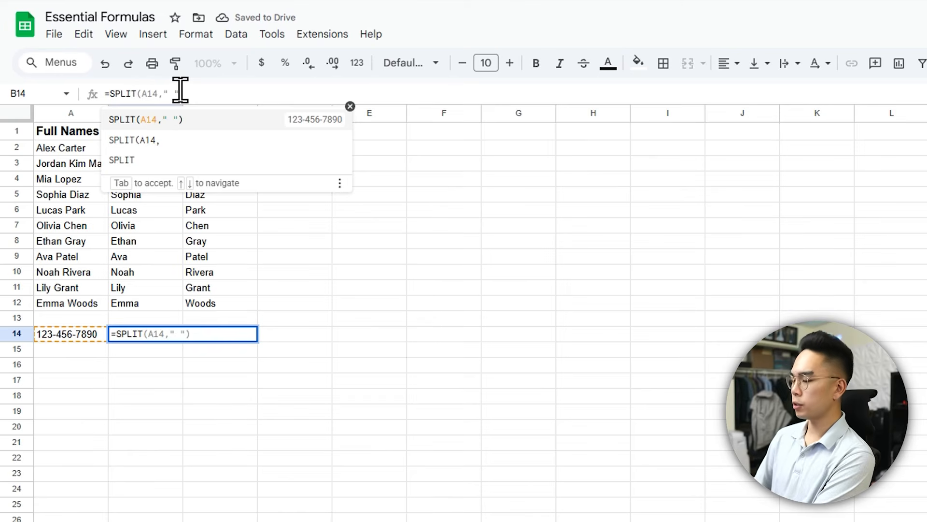
left_click(68, 334)
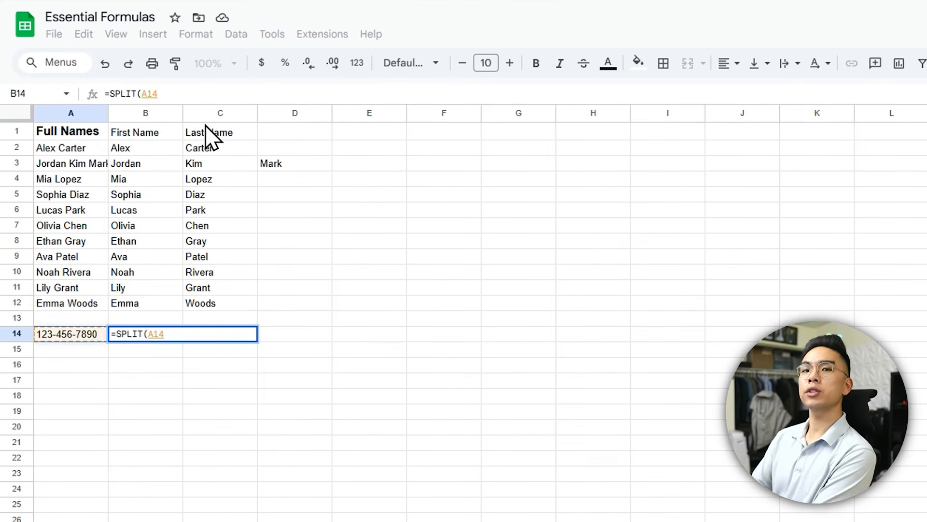
type(",")
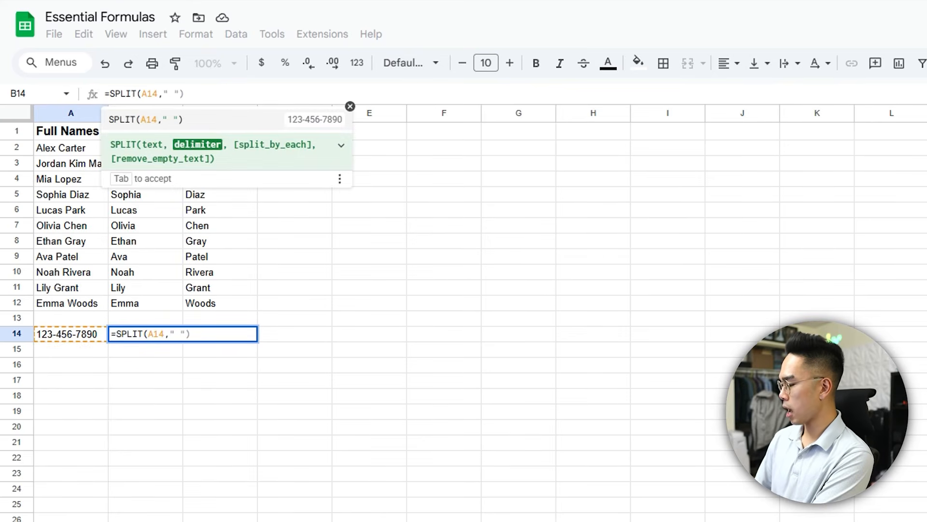
type("\"-\")")
key("Return")
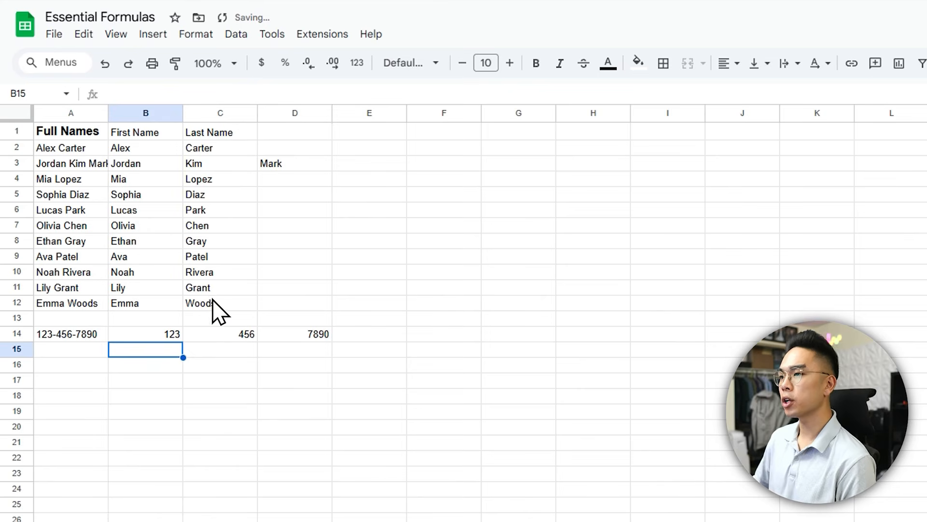
left_click(177, 334)
left_click(223, 333)
left_click(277, 333)
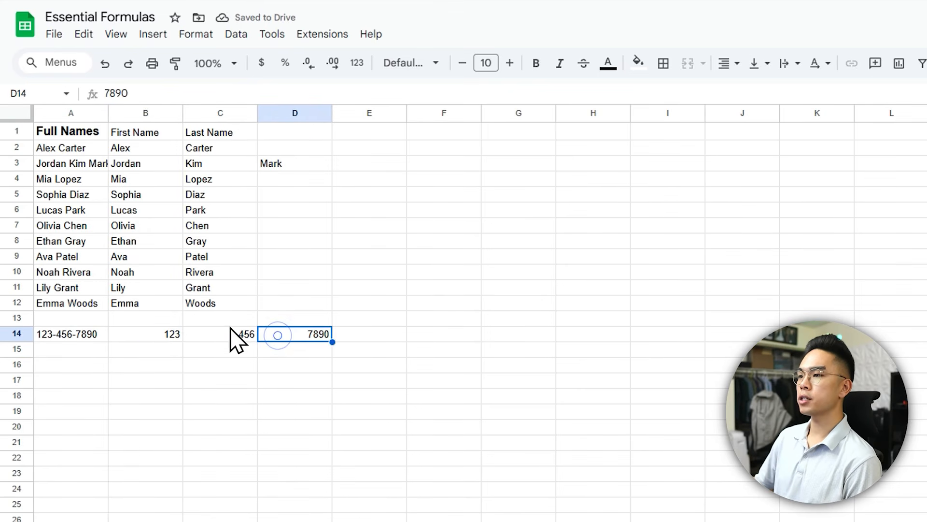
left_click(159, 319)
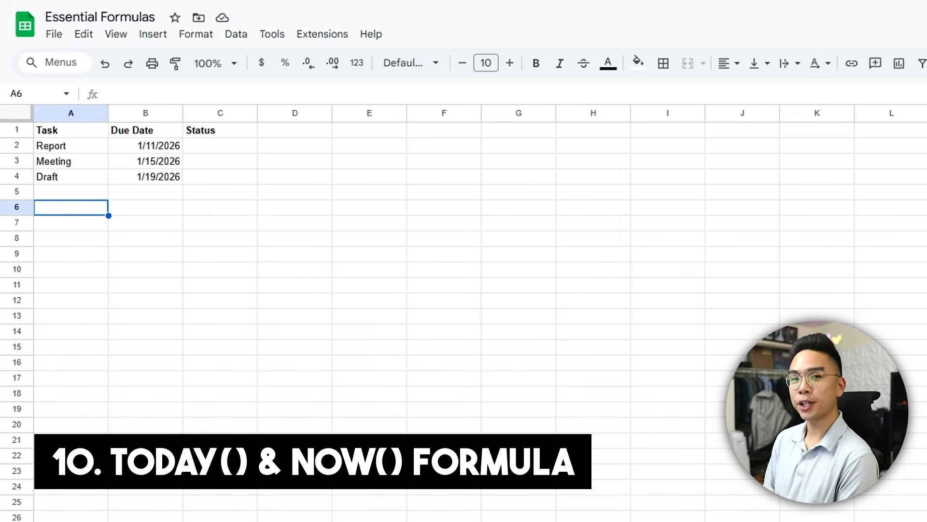
Step: On the task and due date sheet, insert the current date in A6 with =TODAY()
type("=TOD")
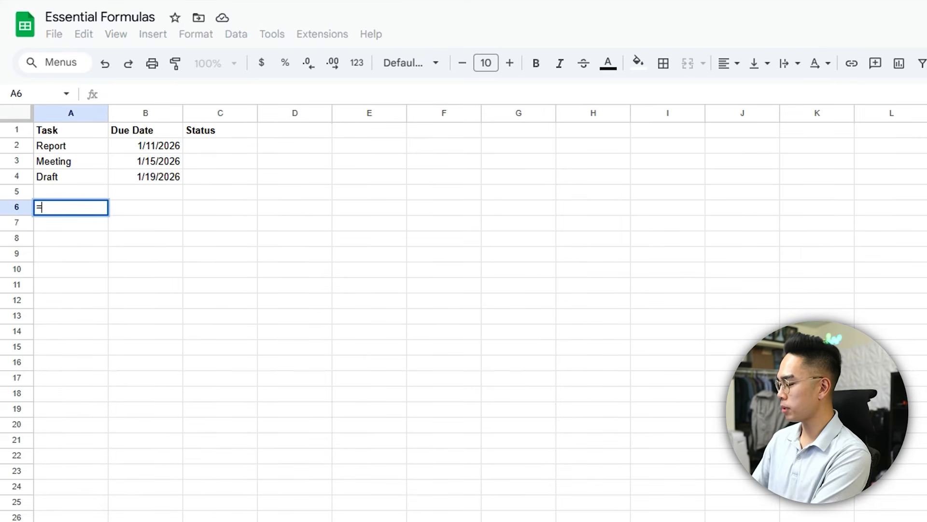
key("Tab")
type(")")
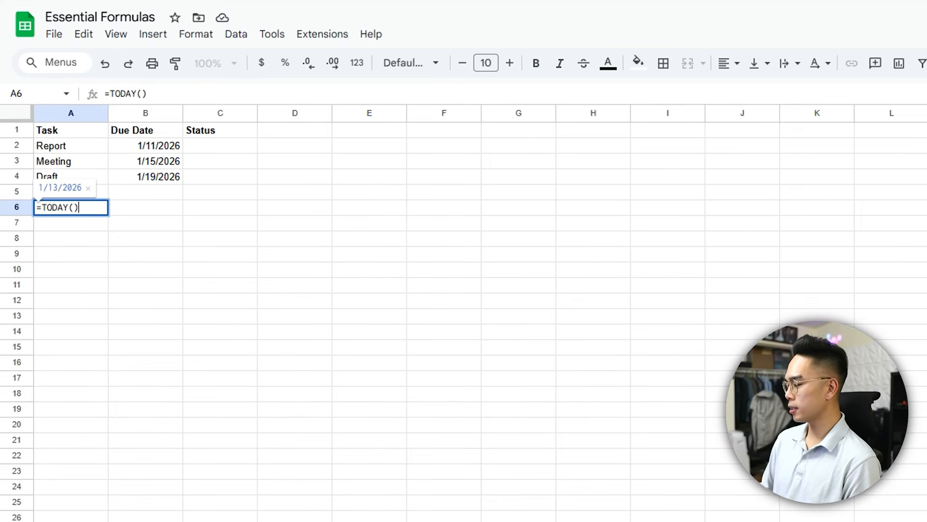
key("Return")
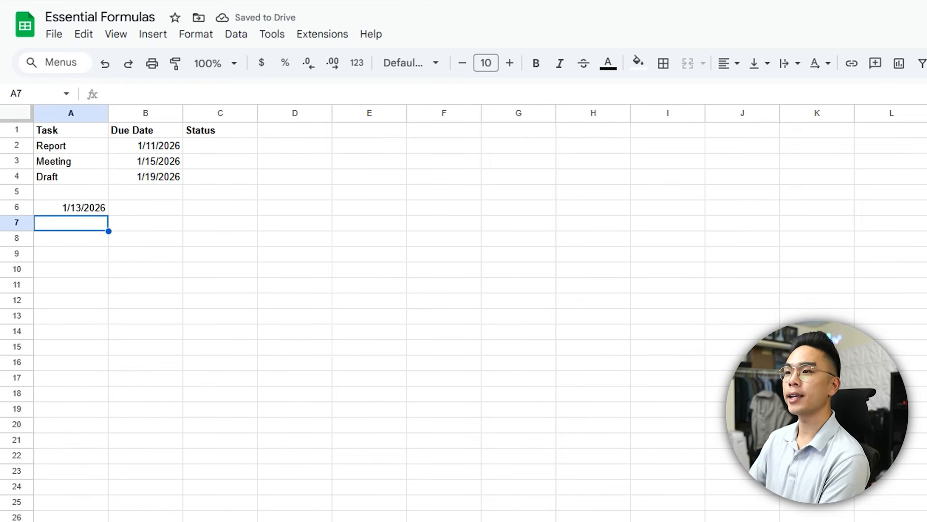
Step: Insert the current date and time in A7 with =NOW() and widen column A to fit the full timestamp
type("=NOW()")
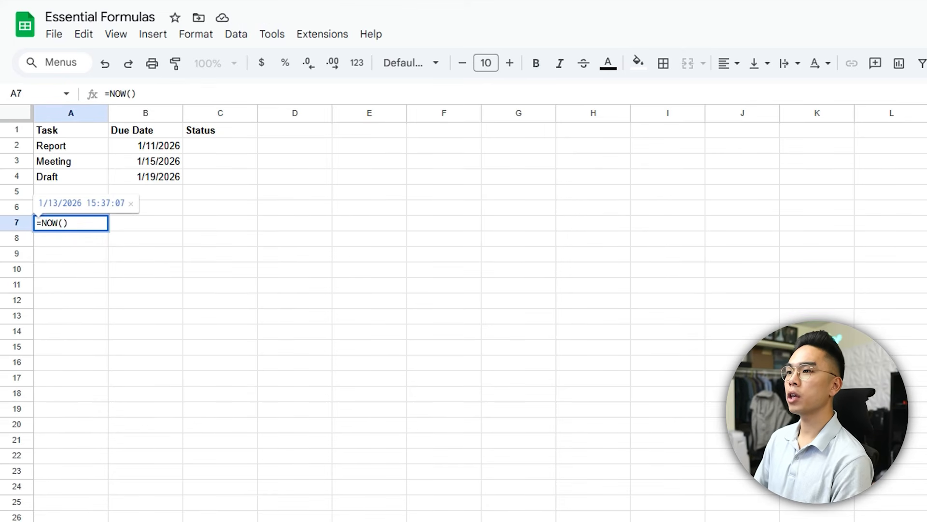
key("Return")
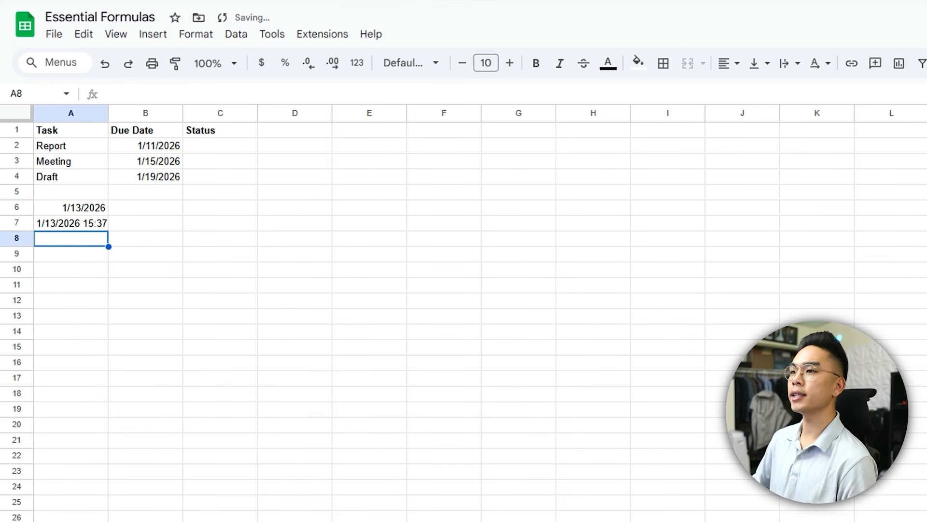
left_click_drag(109, 113, 136, 112)
left_click(130, 224)
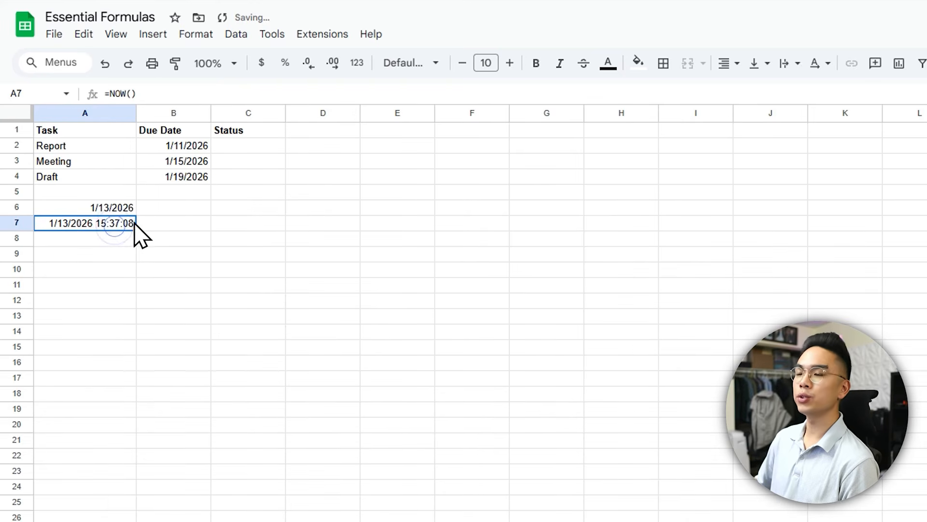
Step: Enter =IF(B2<TODAY(),"Overdue","On Track") in C2 to give the Report task's status
left_click(248, 147)
type("=IF(")
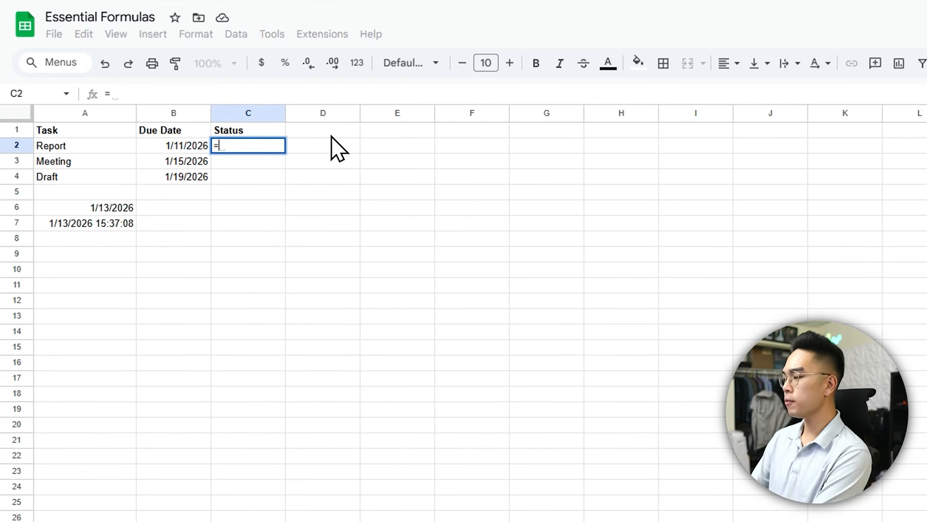
left_click(160, 146)
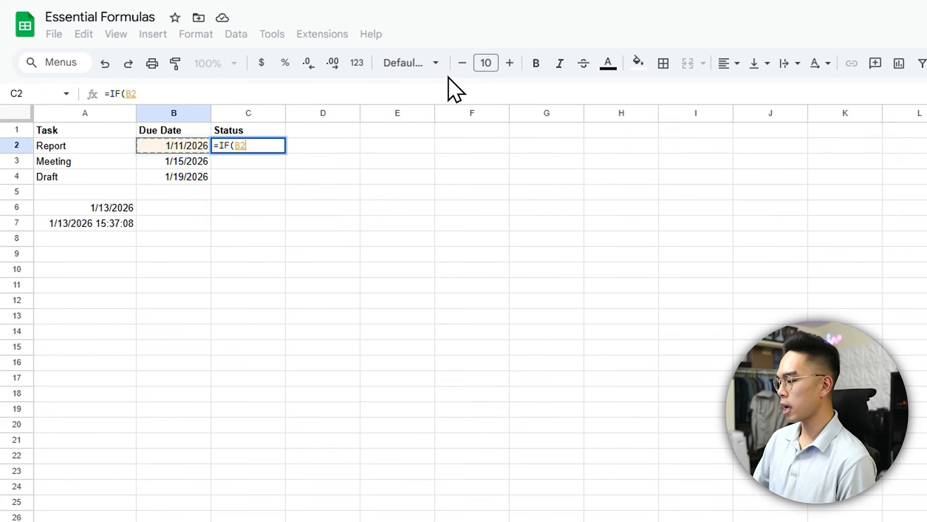
type("<")
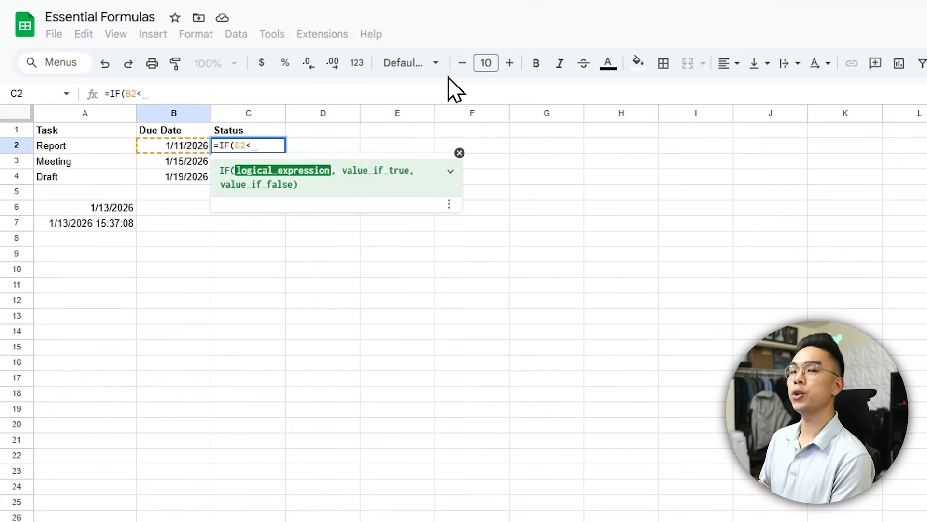
type("TODAY()")
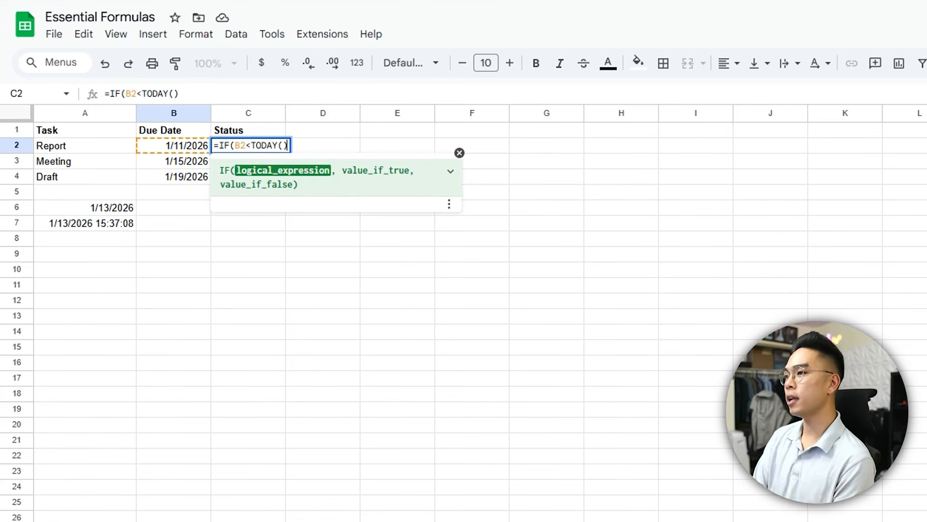
type(",\"Over")
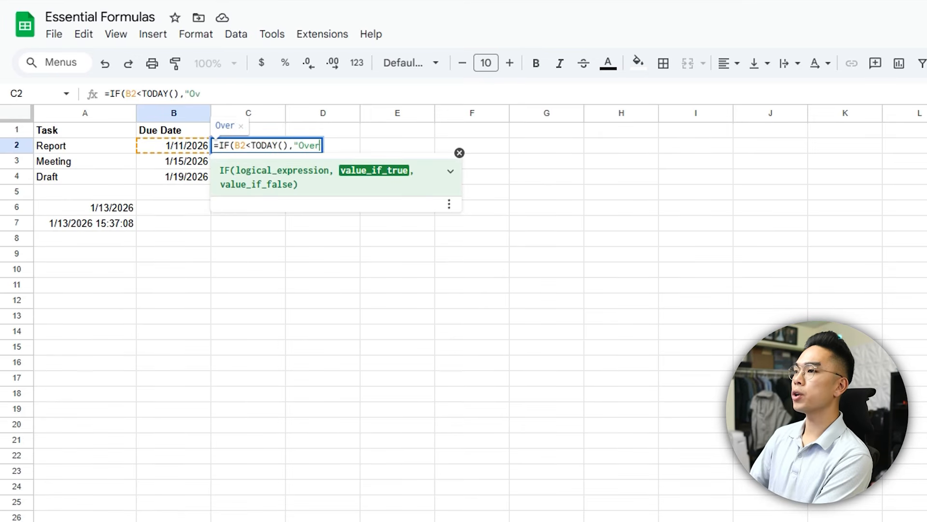
type("due\",\"On T")
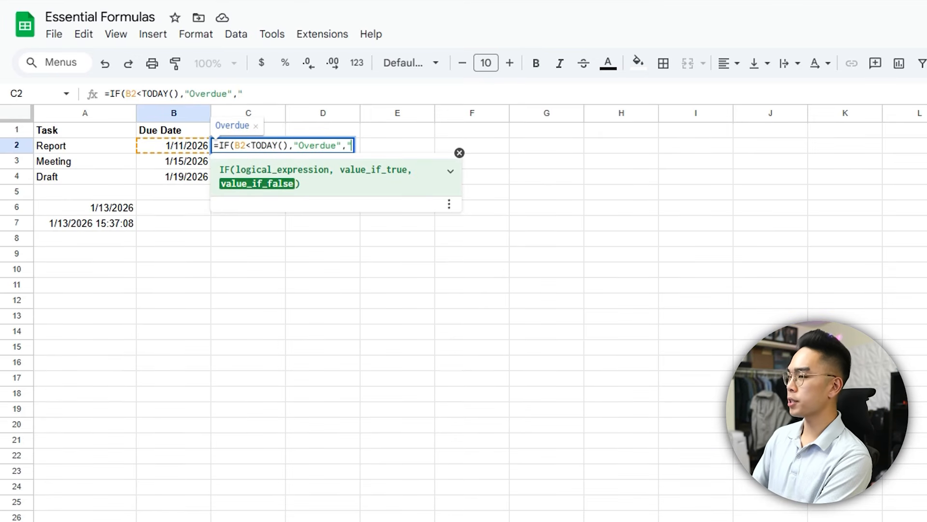
type("rack\")")
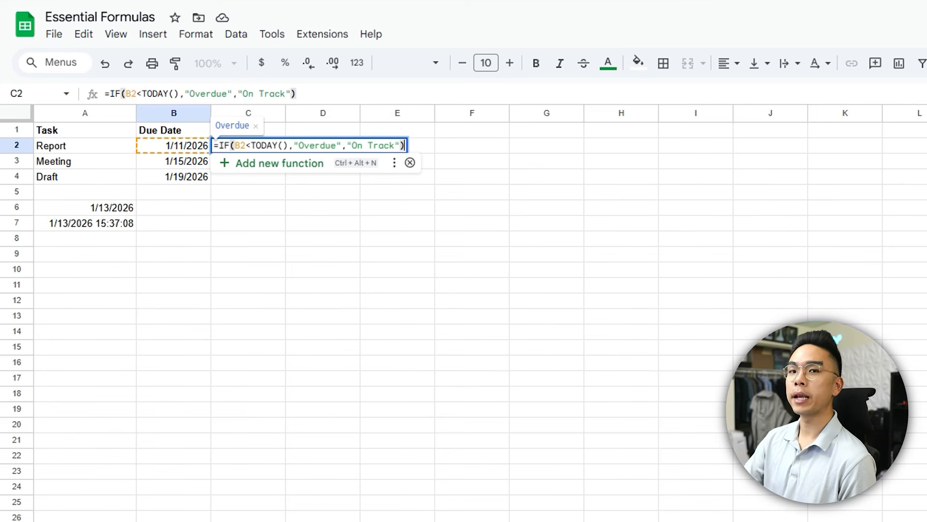
key("Return")
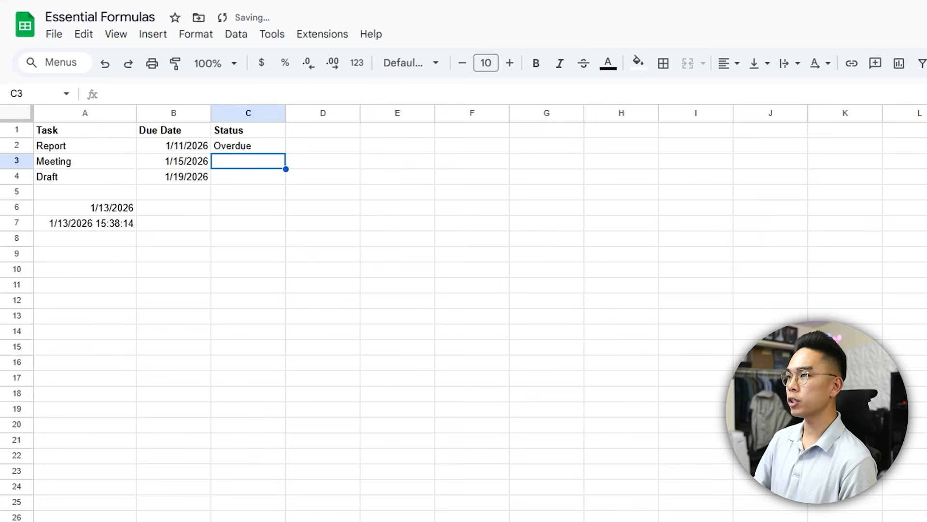
Step: Fill the status formula from C2 down through C4 and check it against the Meeting and Draft due dates
left_click(255, 147)
left_click_drag(286, 153, 283, 179)
left_click(369, 191)
left_click(181, 161)
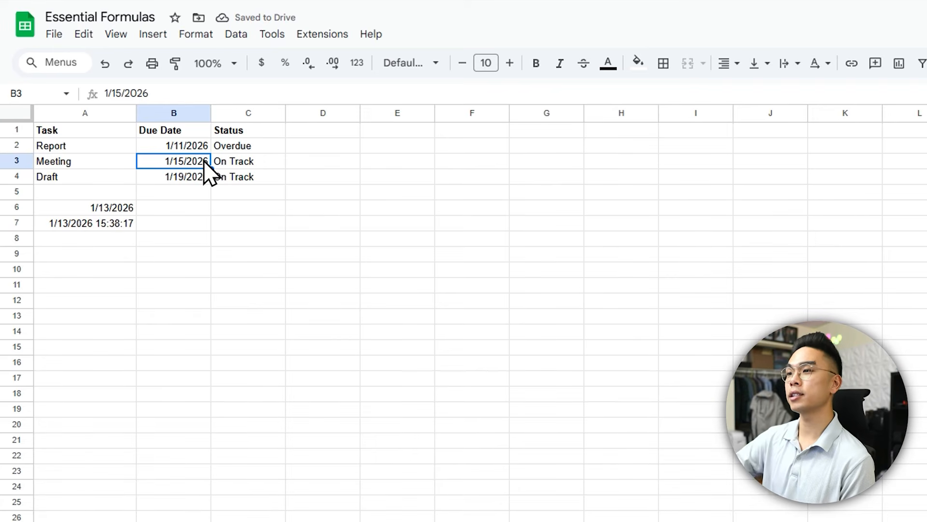
key("Down")
key("Right")
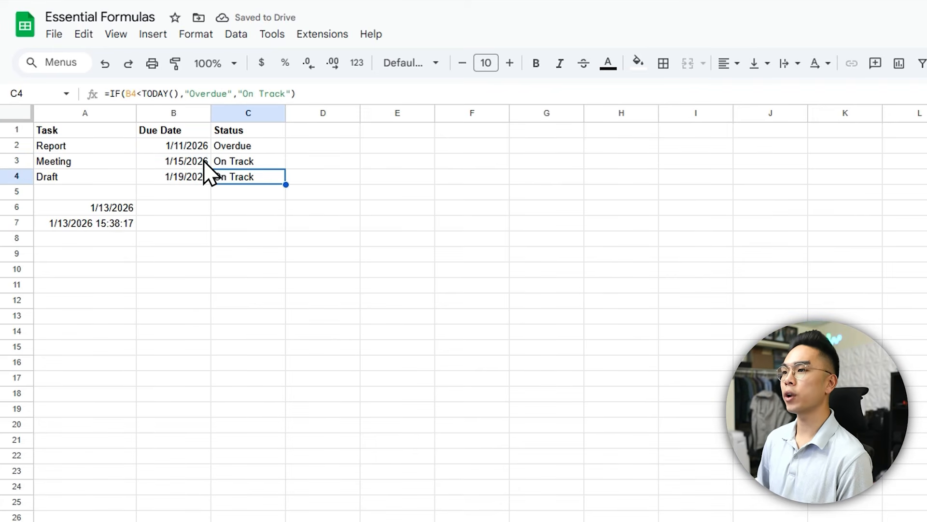
key("Up")
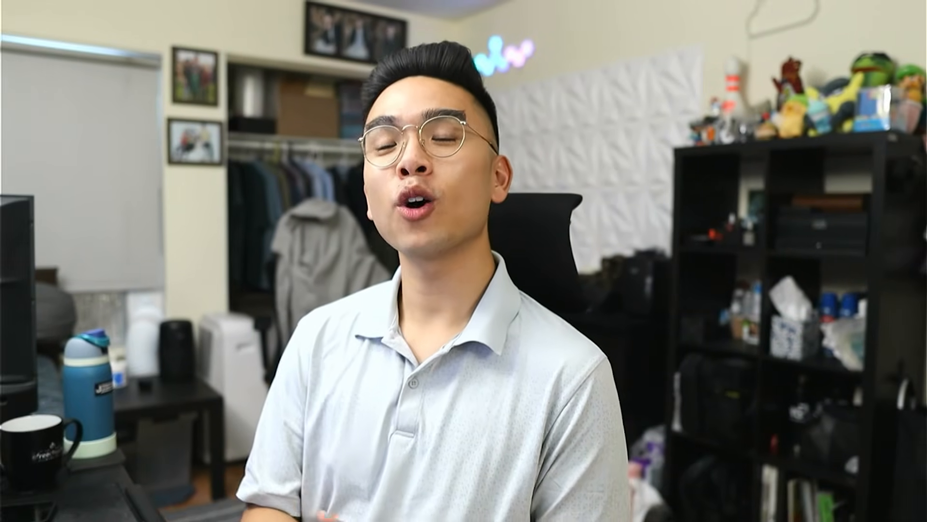